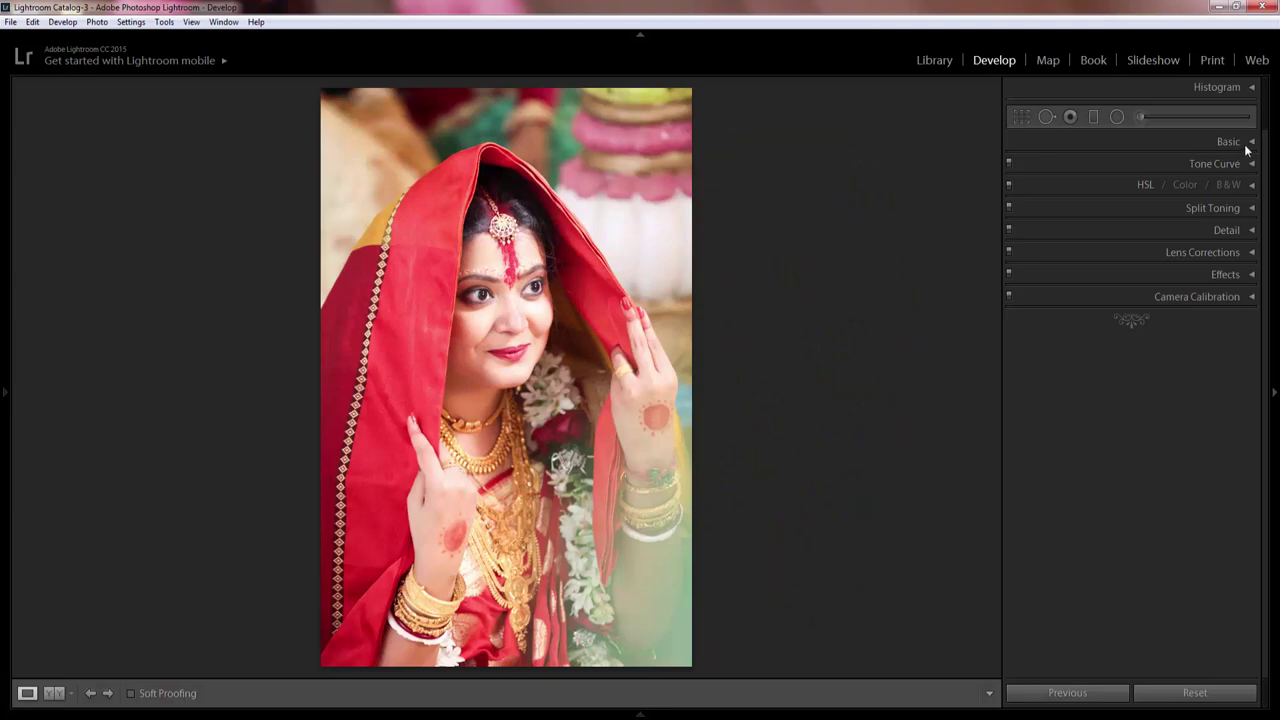
In Basic, set Temp +2, Exposure +0.02, Contrast −44, Highlights −85, Shadows +6, Whites 0, Blacks −60, Clarity +28.
{"action": "left_click", "coordinate": [1244, 143]}
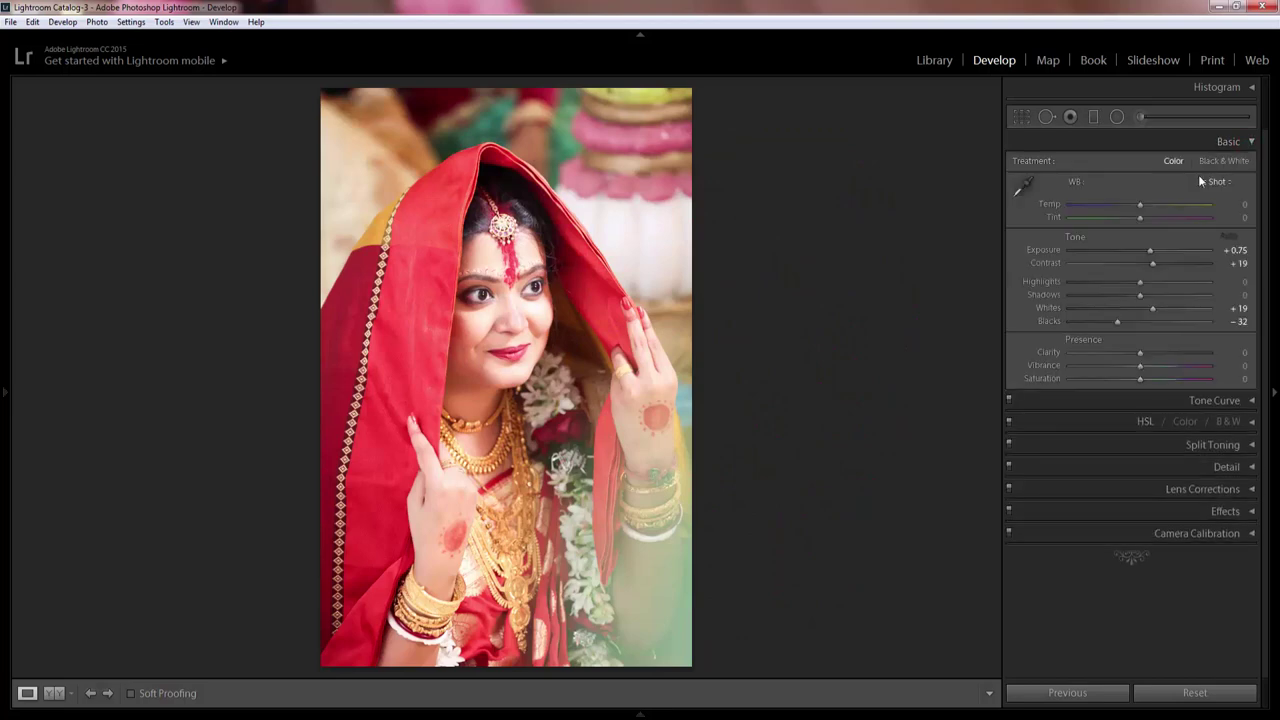
{"action": "left_click", "coordinate": [1143, 206]}
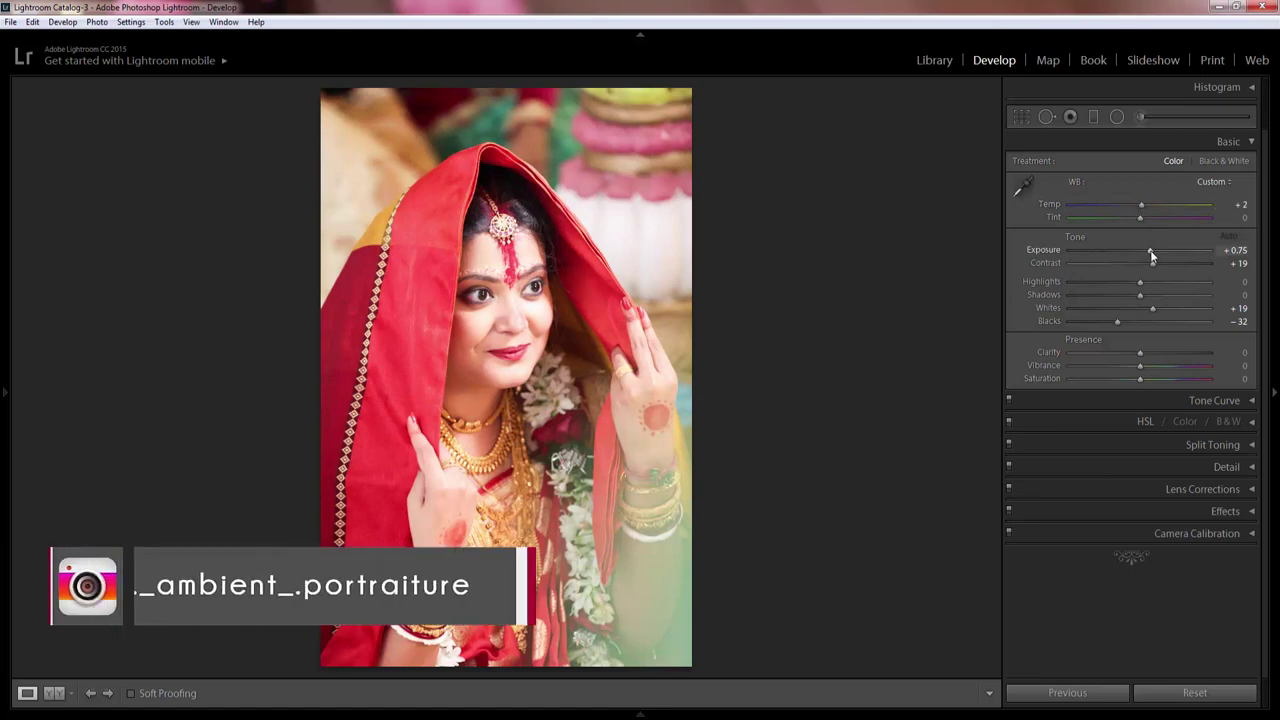
{"action": "left_click_drag", "start_coordinate": [1151, 254], "coordinate": [1108, 264]}
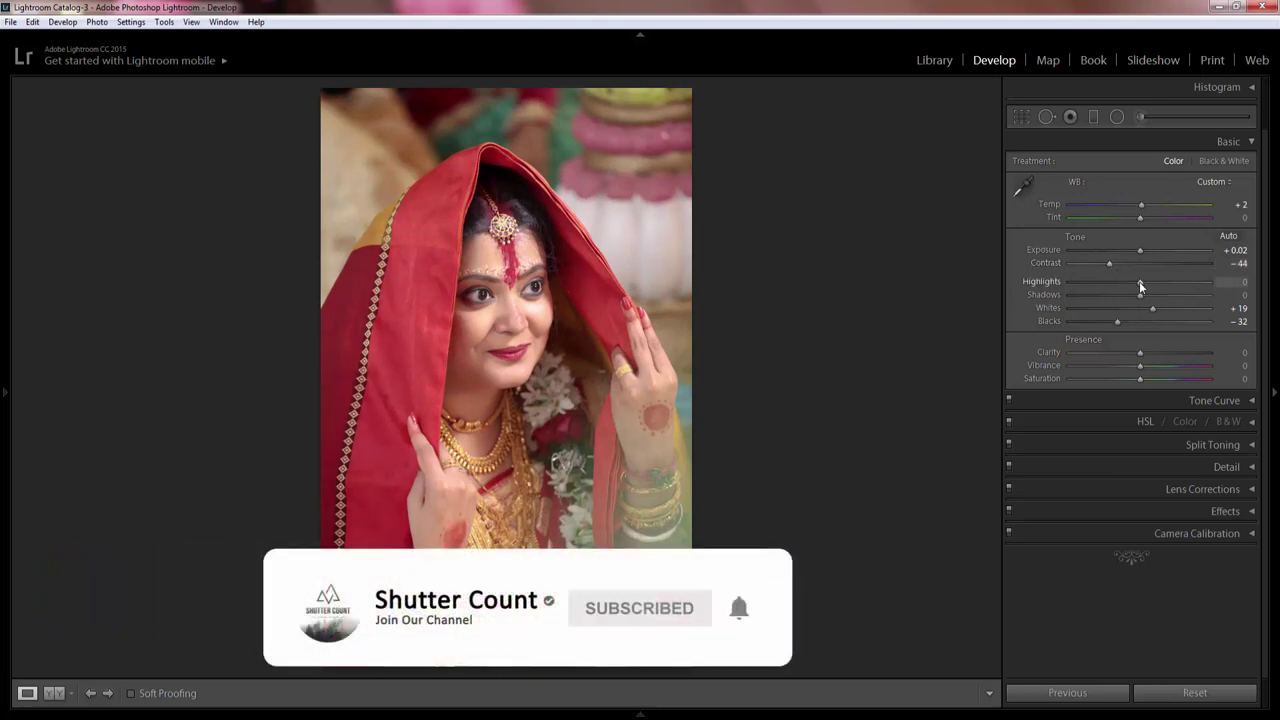
{"action": "left_click_drag", "start_coordinate": [1139, 283], "coordinate": [1077, 285]}
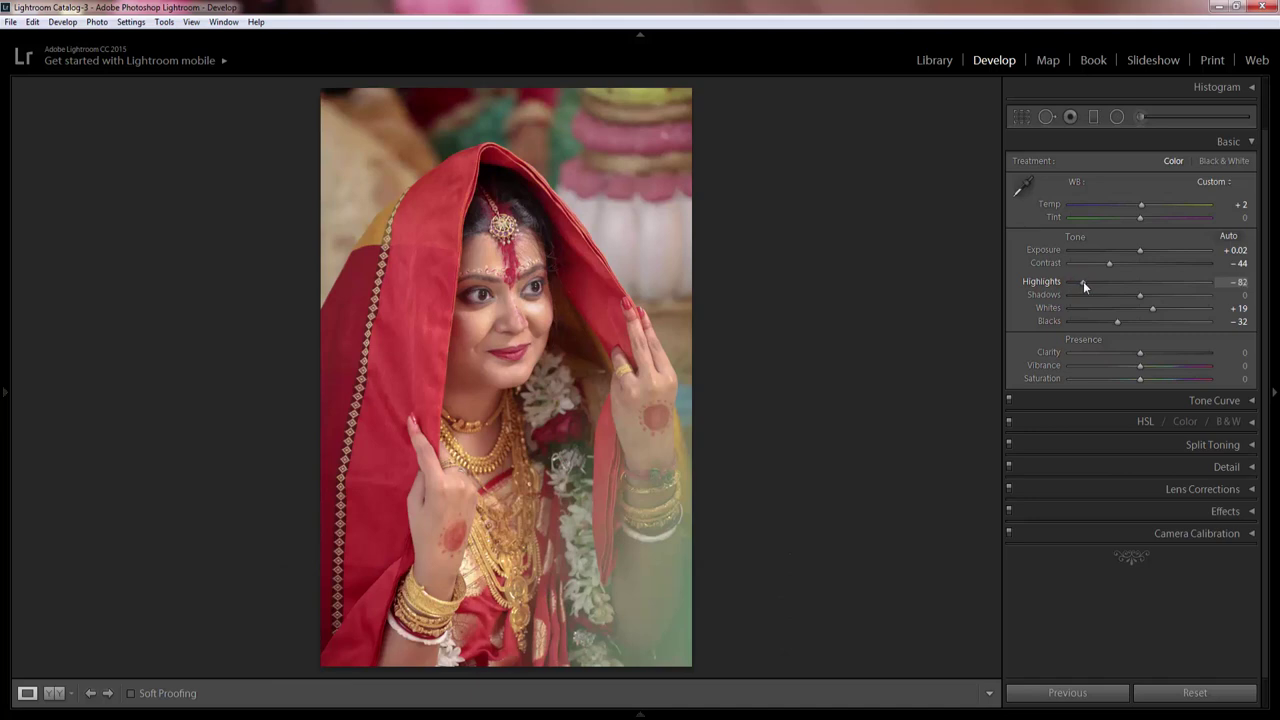
{"action": "left_click_drag", "start_coordinate": [1083, 282], "coordinate": [1141, 297]}
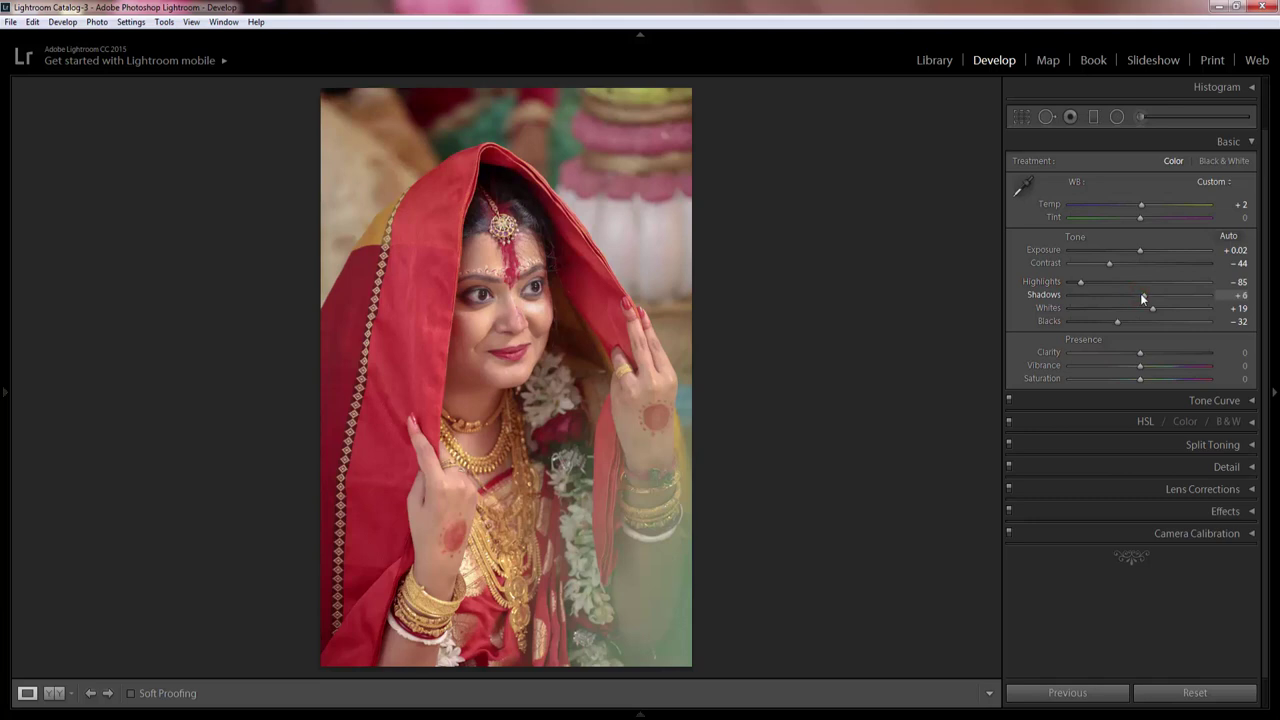
{"action": "left_click_drag", "start_coordinate": [1140, 296], "coordinate": [1144, 296]}
{"action": "left_click_drag", "start_coordinate": [1153, 308], "coordinate": [1138, 313]}
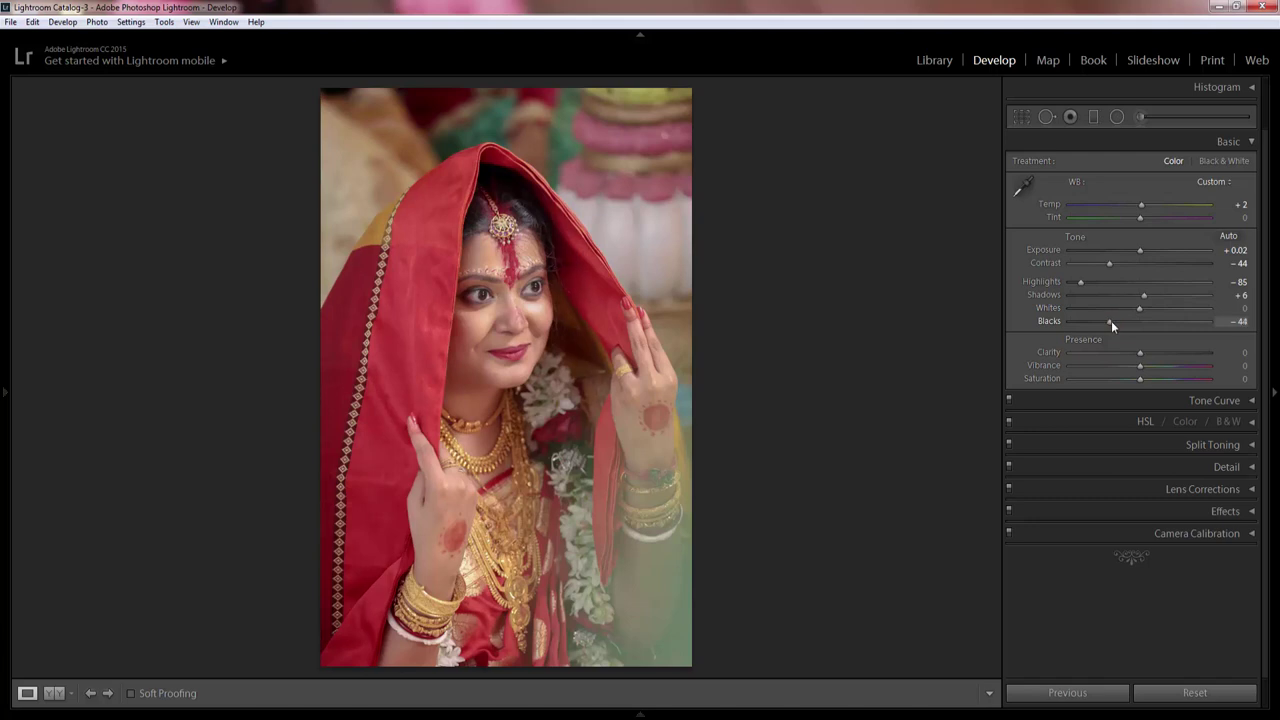
{"action": "left_click_drag", "start_coordinate": [1108, 321], "coordinate": [1094, 321]}
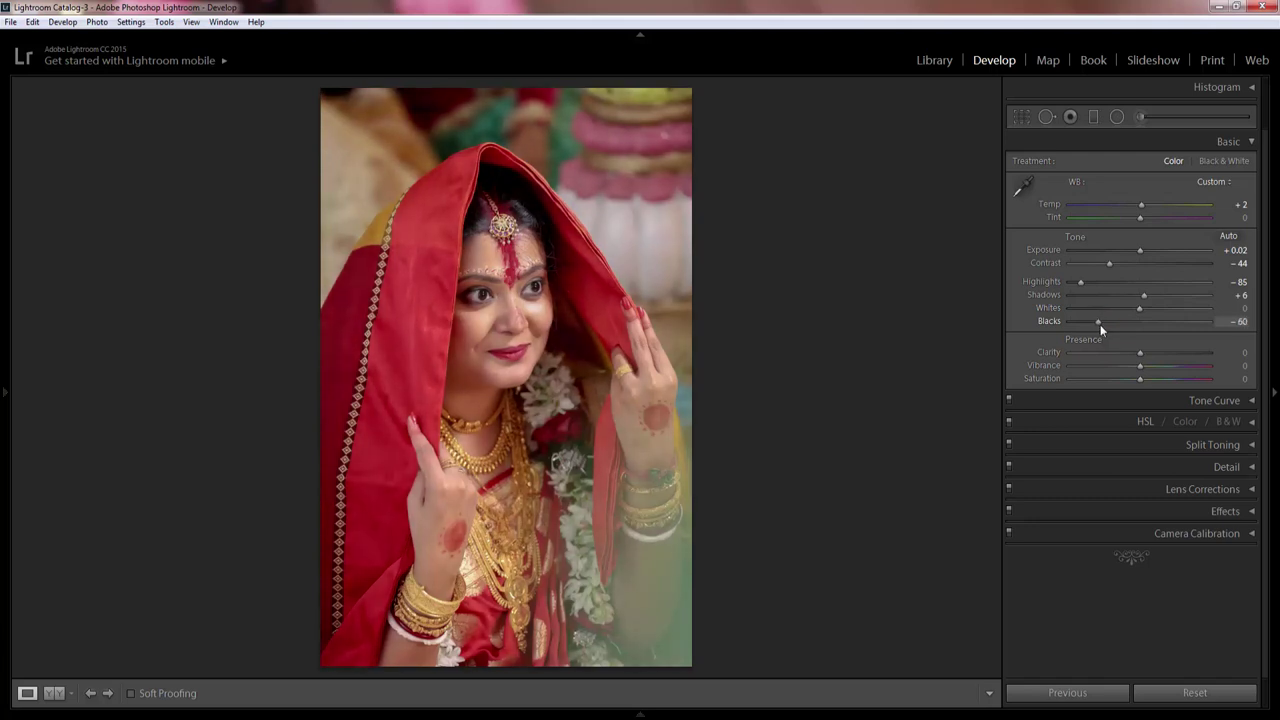
{"action": "left_click_drag", "start_coordinate": [1140, 353], "coordinate": [1147, 355]}
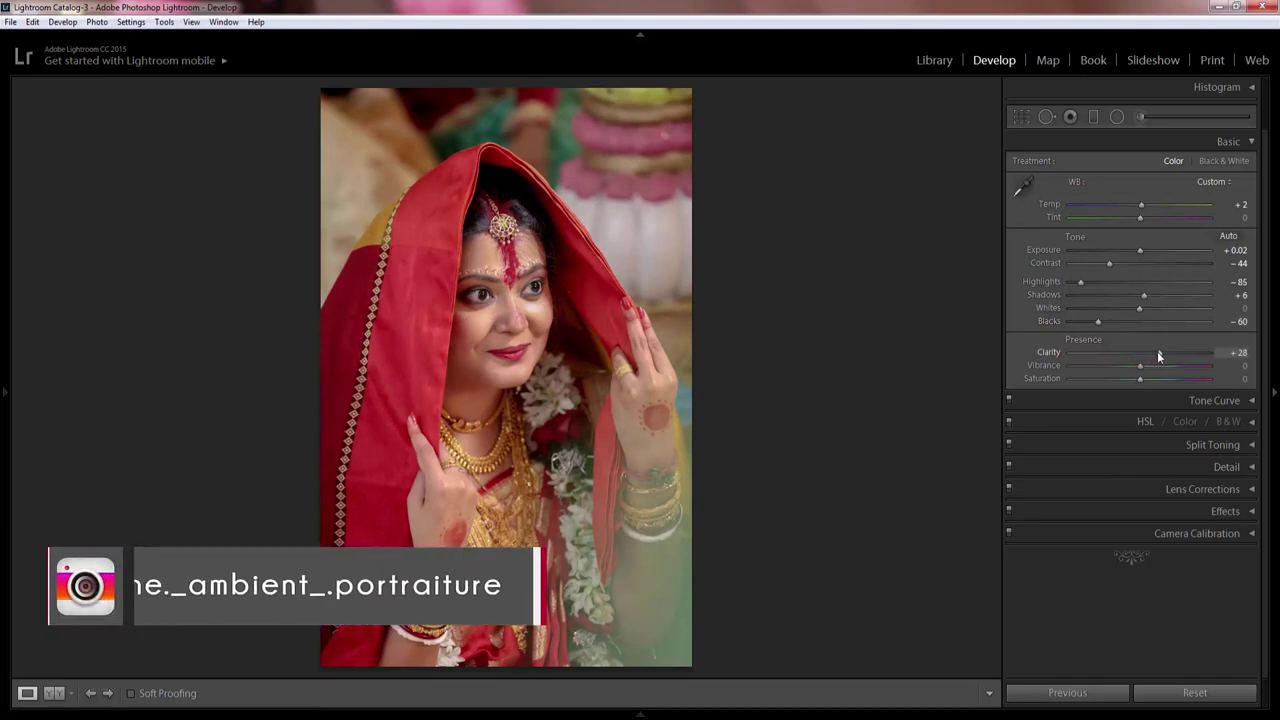
{"action": "left_click", "coordinate": [1249, 142]}
Add shadow, midtone and highlight points to the RGB tone curve and pull the shadow point down.
{"action": "left_click", "coordinate": [1251, 163]}
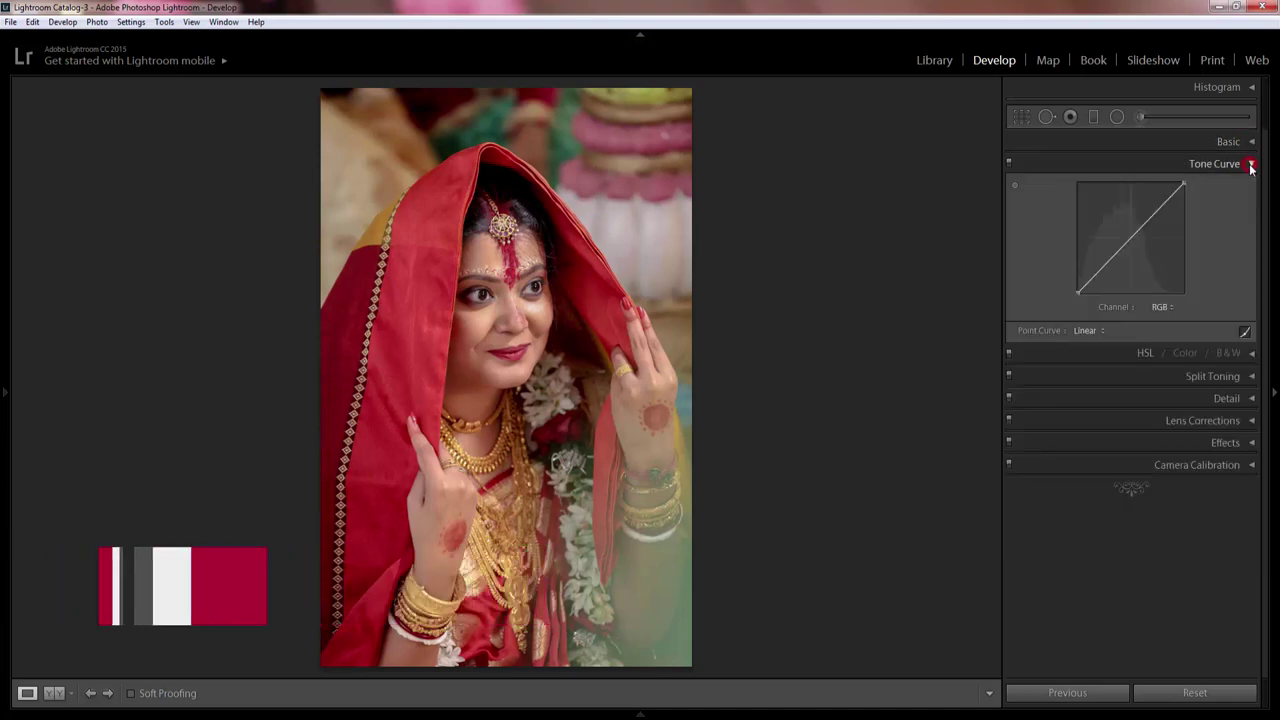
{"action": "left_click", "coordinate": [1104, 266]}
{"action": "left_click", "coordinate": [1129, 240]}
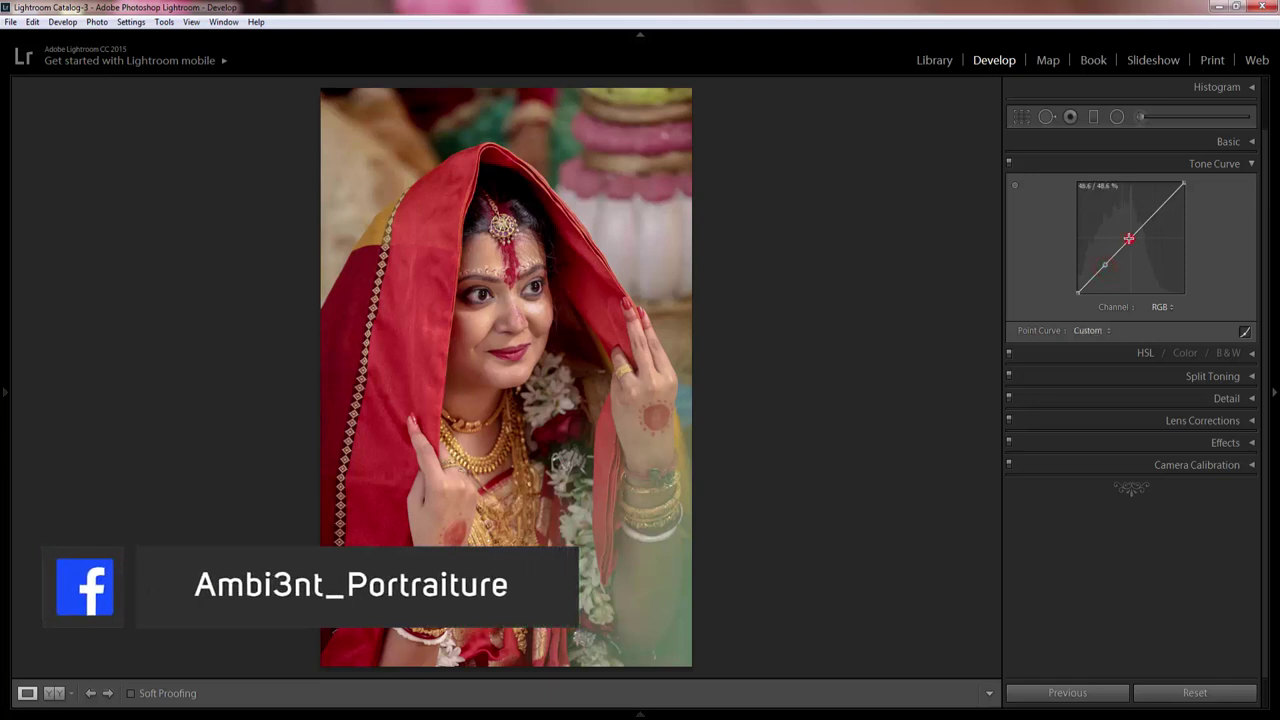
{"action": "left_click", "coordinate": [1157, 213]}
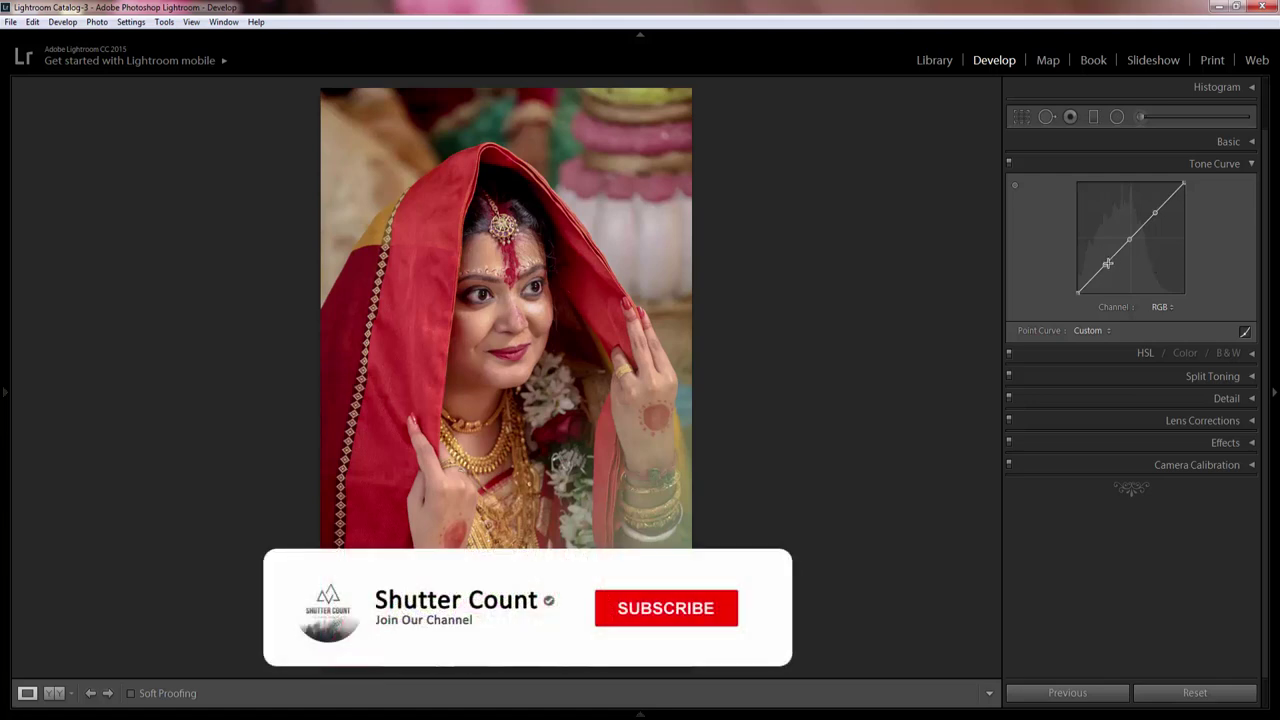
{"action": "left_click_drag", "start_coordinate": [1106, 265], "coordinate": [1108, 269]}
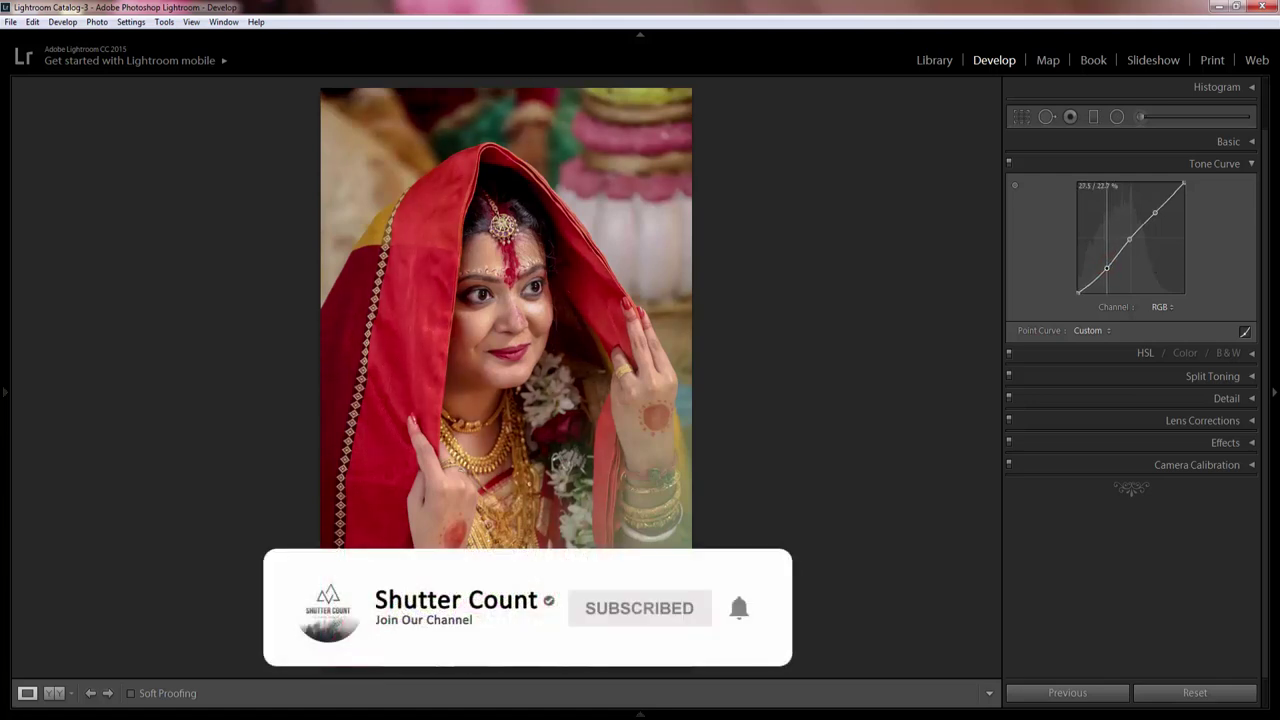
{"action": "left_click_drag", "start_coordinate": [1107, 268], "coordinate": [1132, 240]}
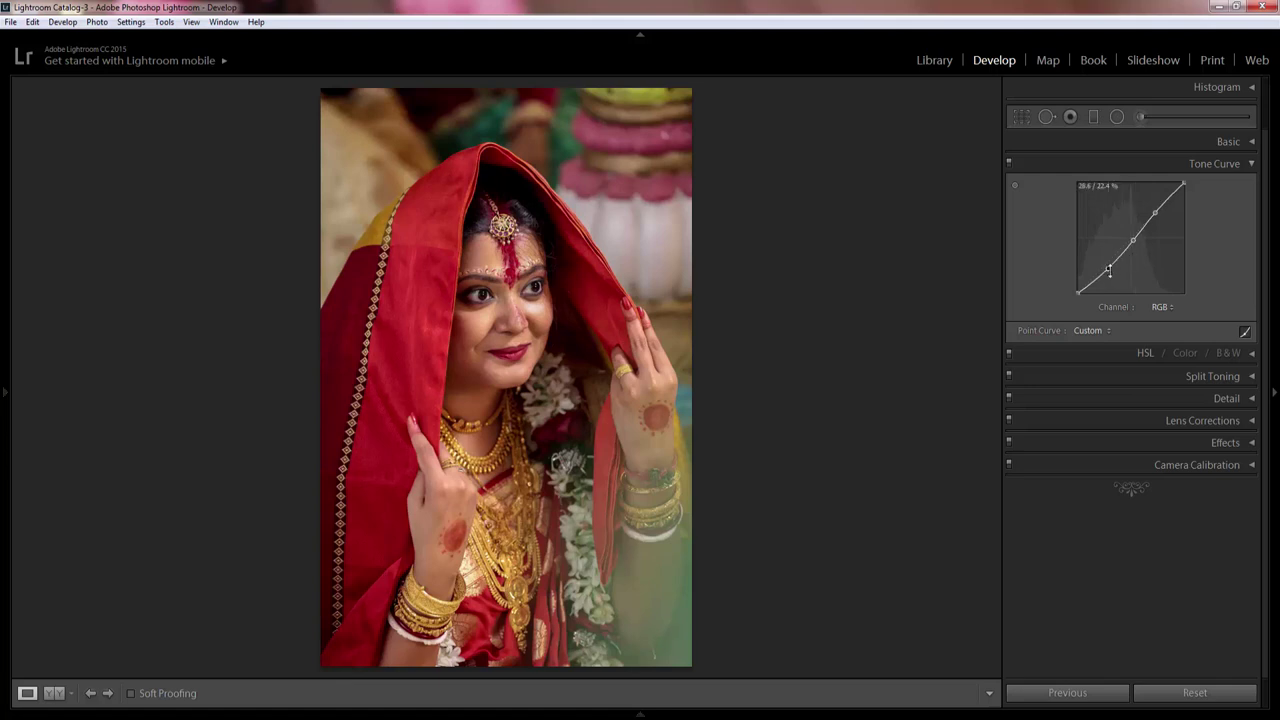
Raise the highlight point, lift the black endpoint, and refine the shadow and midtone points.
{"action": "left_click_drag", "start_coordinate": [1108, 268], "coordinate": [1109, 270]}
{"action": "left_click_drag", "start_coordinate": [1155, 213], "coordinate": [1157, 208]}
{"action": "left_click_drag", "start_coordinate": [1076, 293], "coordinate": [1077, 289]}
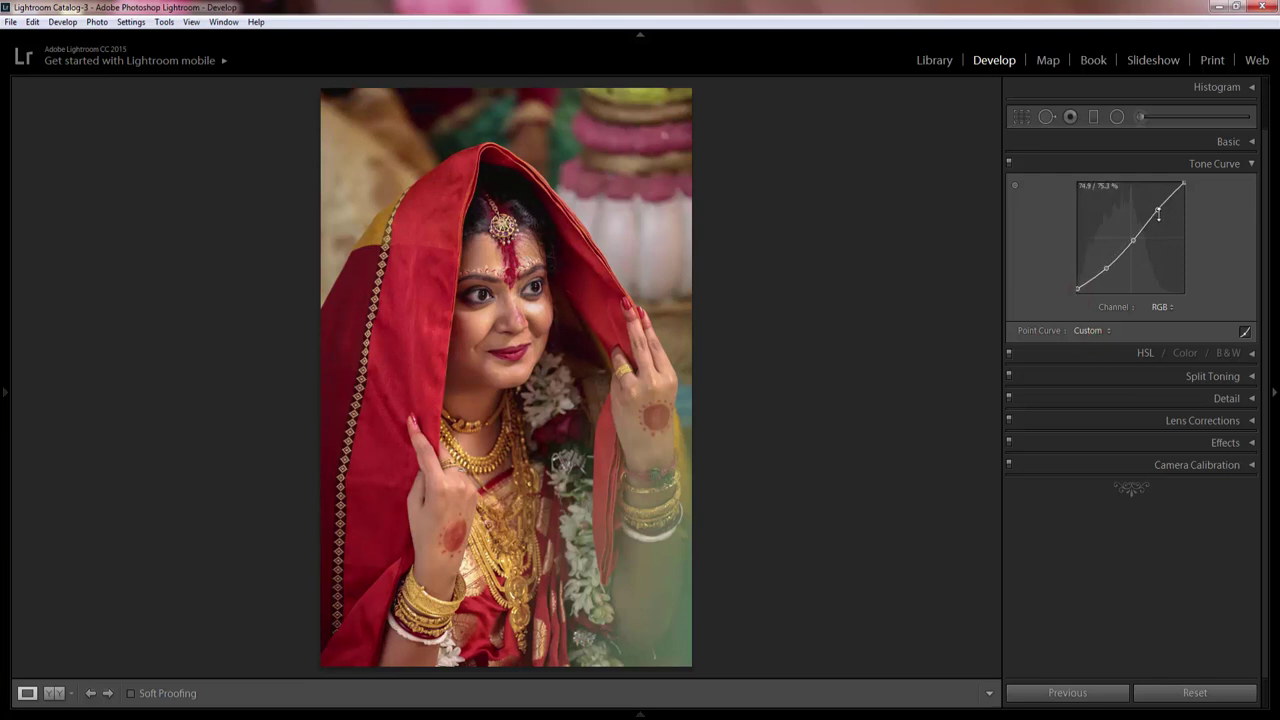
{"action": "left_click_drag", "start_coordinate": [1158, 212], "coordinate": [1157, 209]}
{"action": "left_click_drag", "start_coordinate": [1108, 272], "coordinate": [1107, 267]}
{"action": "left_click_drag", "start_coordinate": [1133, 241], "coordinate": [1130, 240]}
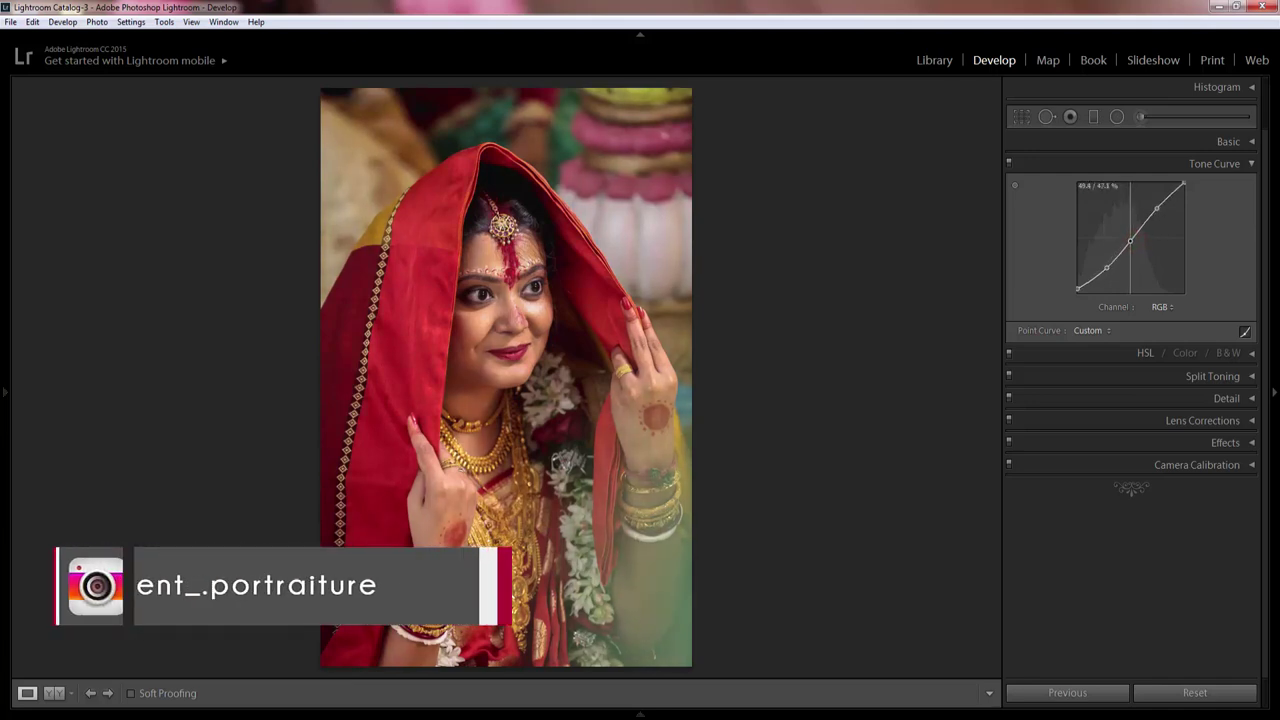
Set HSL hues: Red +6, Orange +14, Yellow through Blue −100, Magenta and Purple +100.
{"action": "left_click", "coordinate": [1253, 168]}
{"action": "left_click", "coordinate": [1251, 186]}
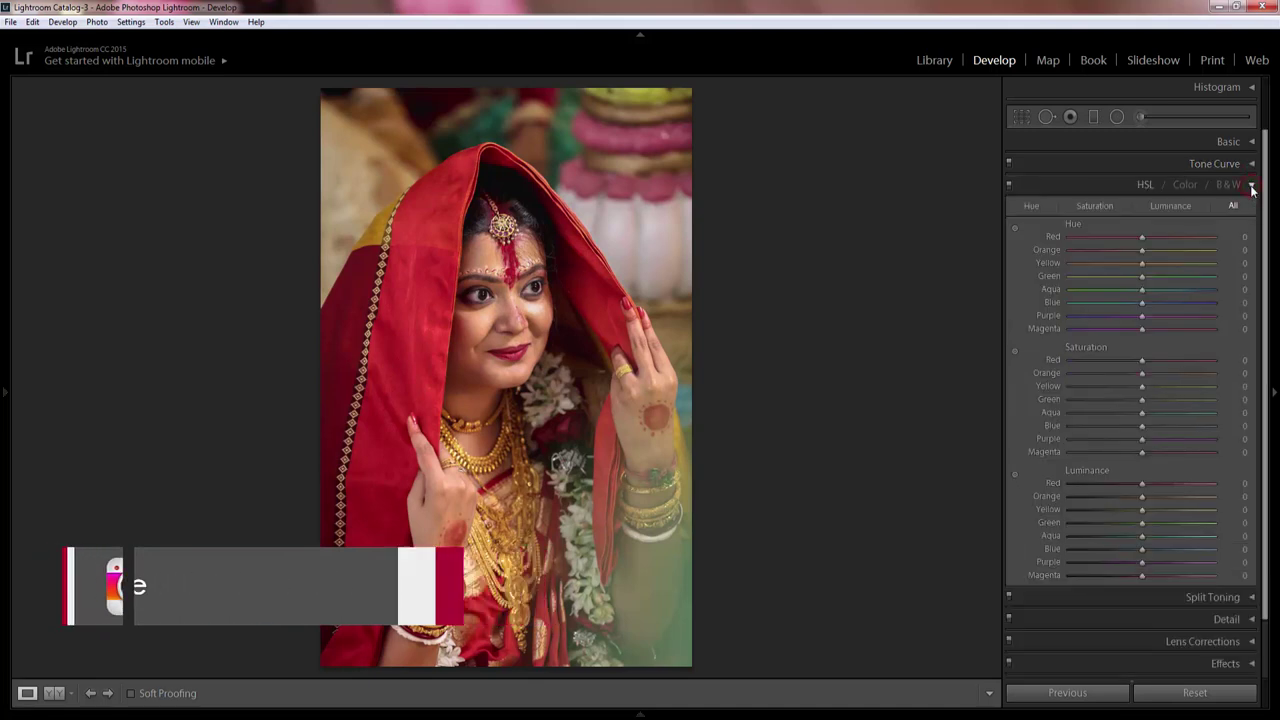
{"action": "left_click_drag", "start_coordinate": [1141, 237], "coordinate": [1145, 241]}
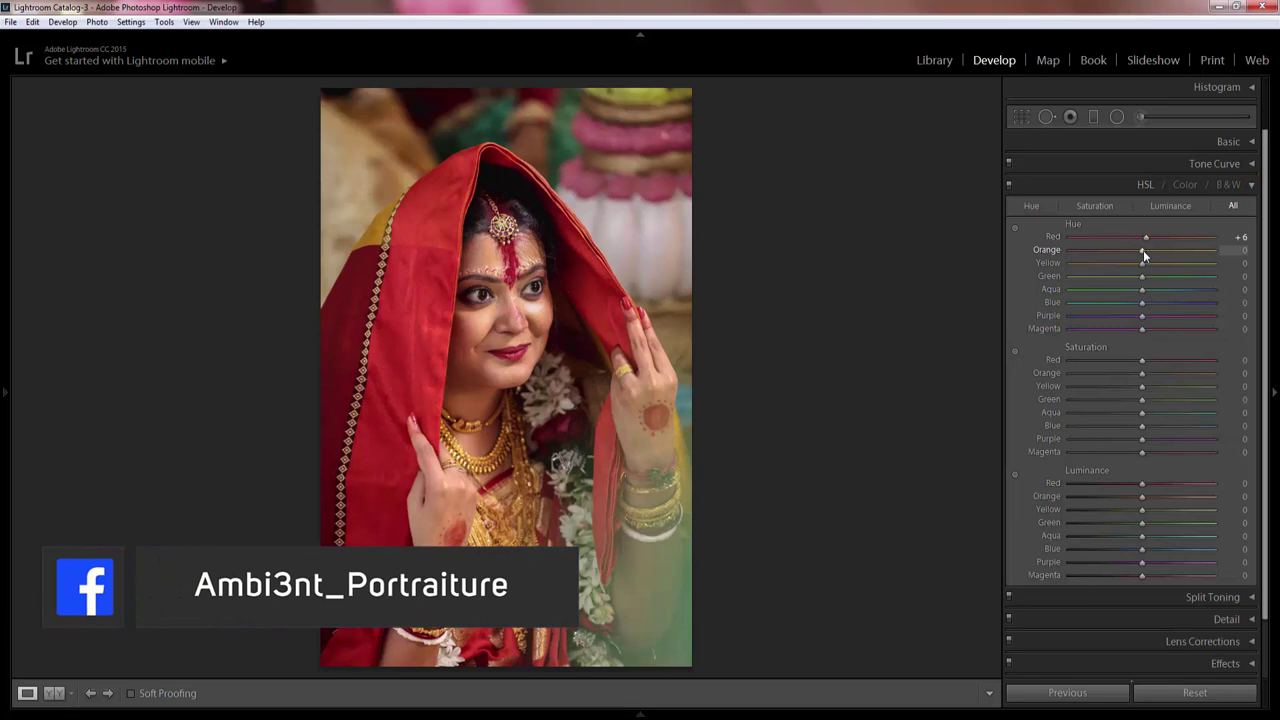
{"action": "left_click_drag", "start_coordinate": [1143, 250], "coordinate": [1070, 263]}
{"action": "left_click", "coordinate": [1070, 277]}
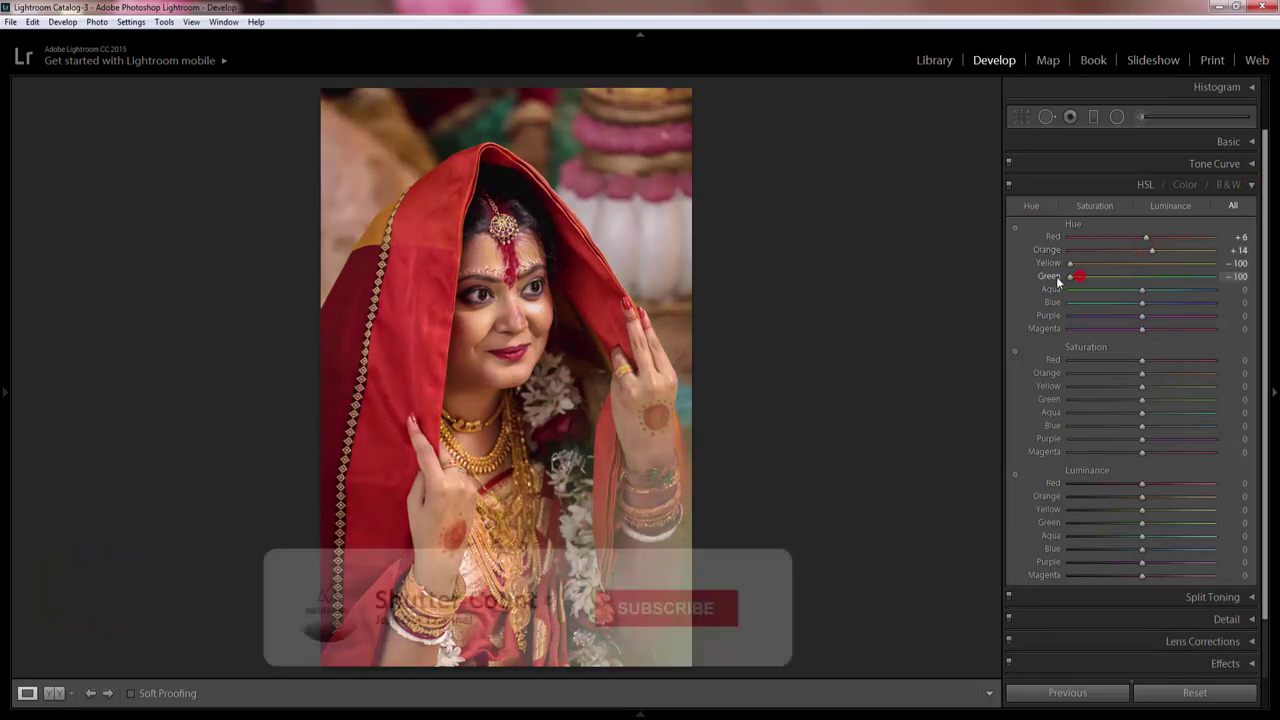
{"action": "left_click", "coordinate": [1071, 289]}
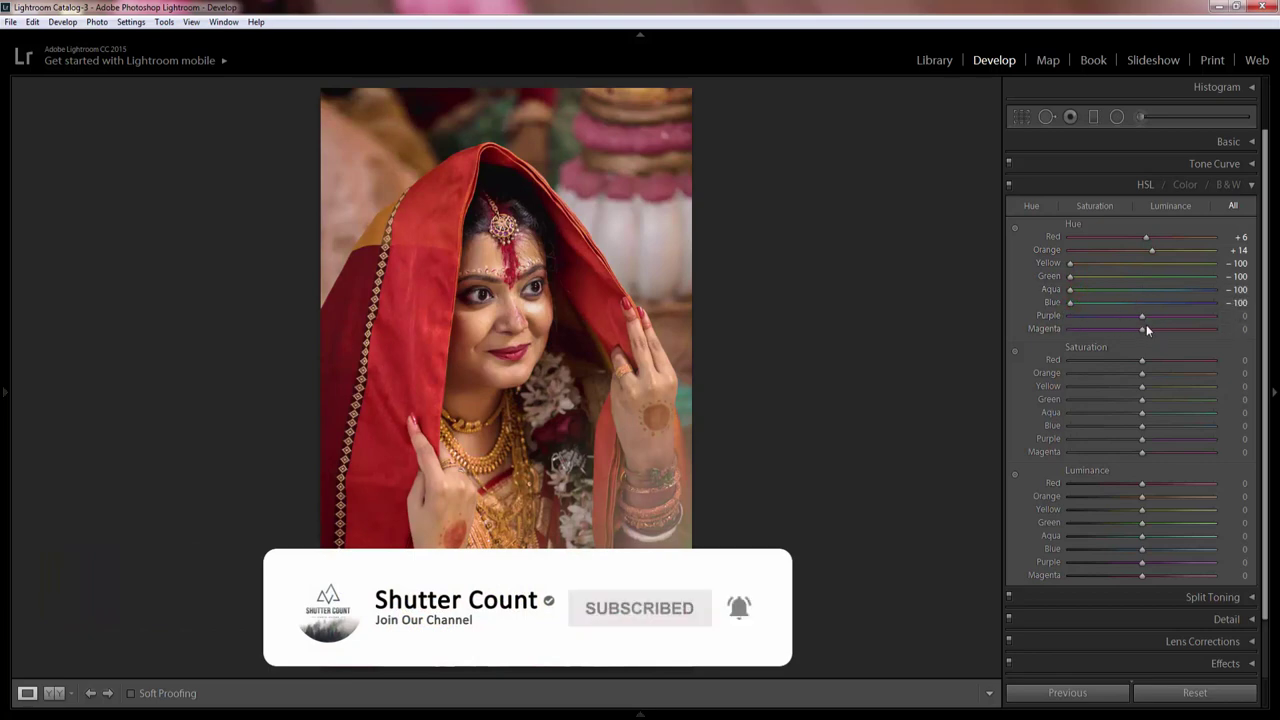
{"action": "left_click_drag", "start_coordinate": [1143, 328], "coordinate": [1240, 330]}
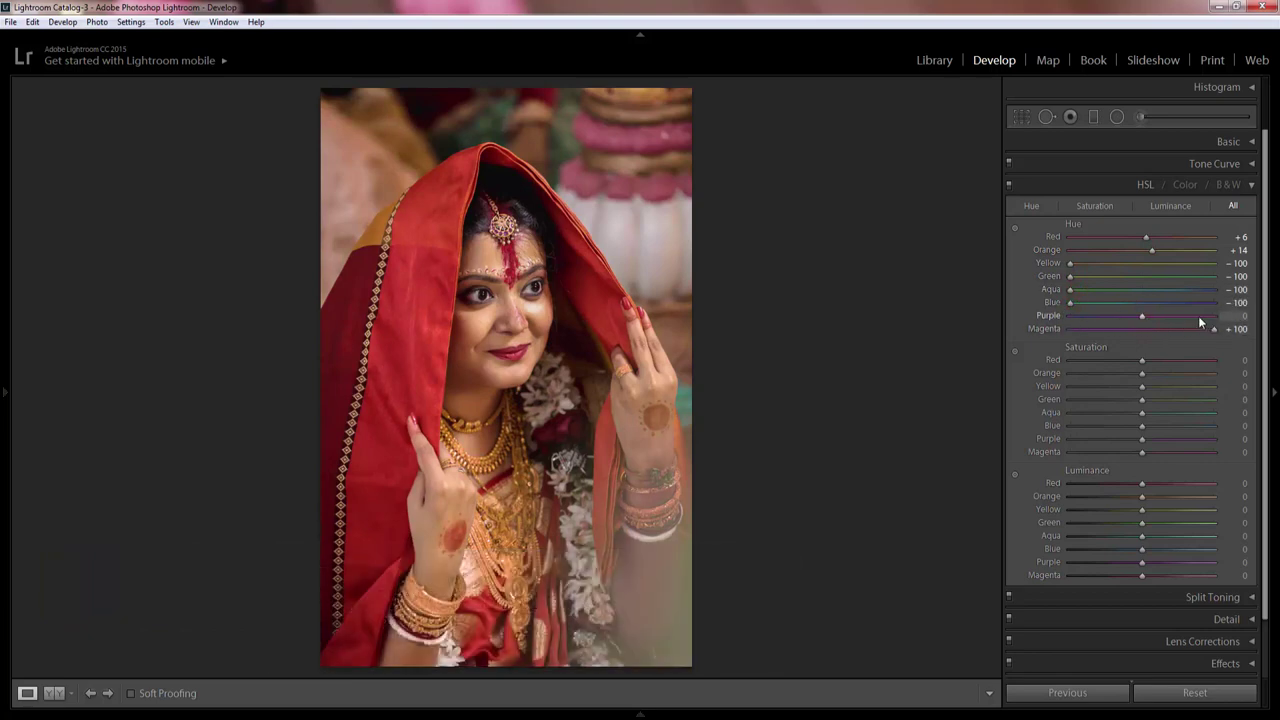
{"action": "left_click", "coordinate": [1214, 316]}
Reduce red saturation, max out yellow saturation and desaturate the aquas.
{"action": "mouse_move", "coordinate": [1140, 361]}
{"action": "left_mouse_down"}
{"action": "mouse_move", "coordinate": [1120, 359]}
{"action": "mouse_move", "coordinate": [1168, 373]}
{"action": "left_mouse_up"}
{"action": "left_click_drag", "start_coordinate": [1143, 386], "coordinate": [1227, 390]}
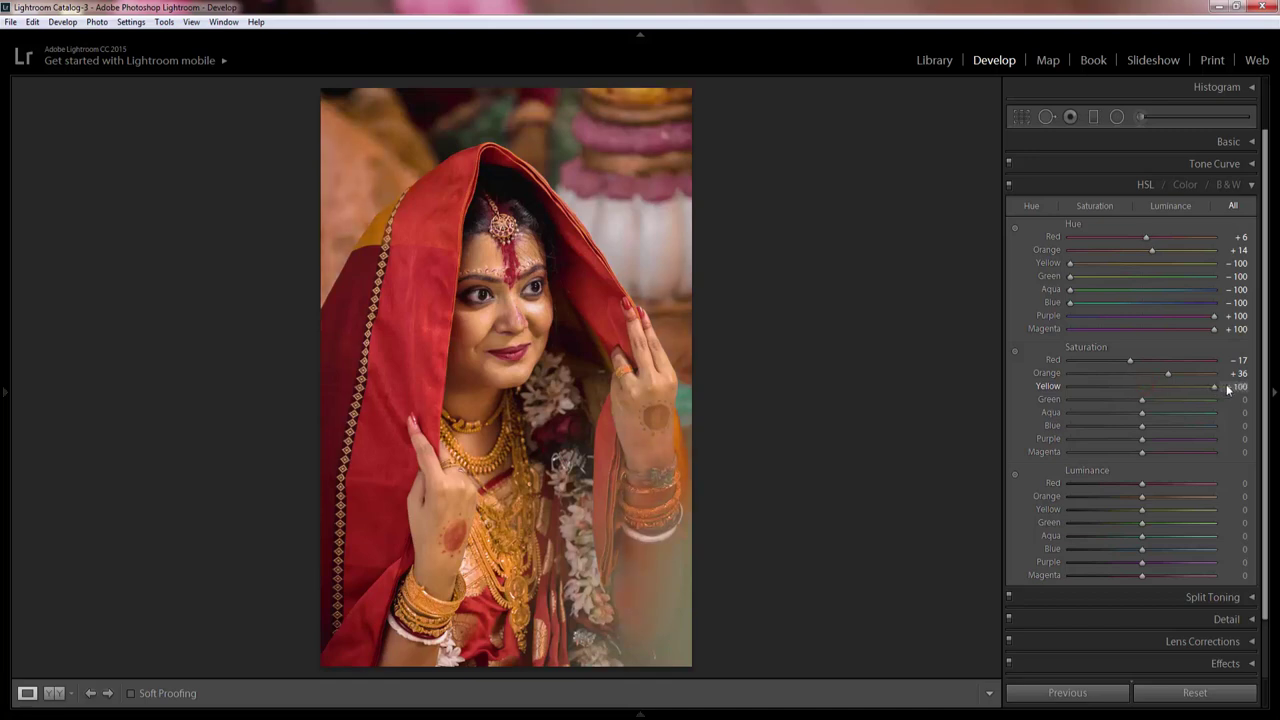
{"action": "mouse_move", "coordinate": [1141, 412]}
{"action": "left_mouse_down"}
{"action": "mouse_move", "coordinate": [1062, 418]}
{"action": "mouse_move", "coordinate": [1062, 430]}
{"action": "left_mouse_up"}
Raise red luminance to +27, brighten oranges and yellows, and darken green luminance to −69.
{"action": "left_click_drag", "start_coordinate": [1141, 490], "coordinate": [1157, 491]}
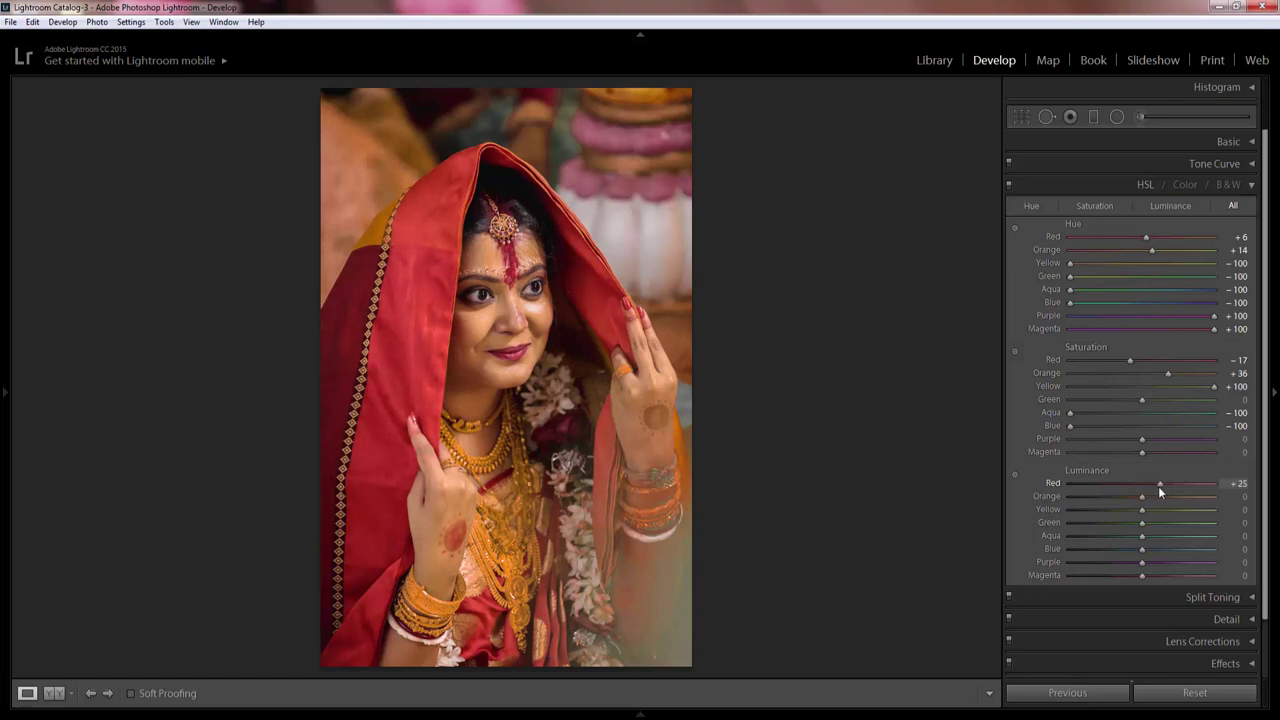
{"action": "left_click_drag", "start_coordinate": [1153, 489], "coordinate": [1160, 491]}
{"action": "left_click_drag", "start_coordinate": [1148, 497], "coordinate": [1156, 507]}
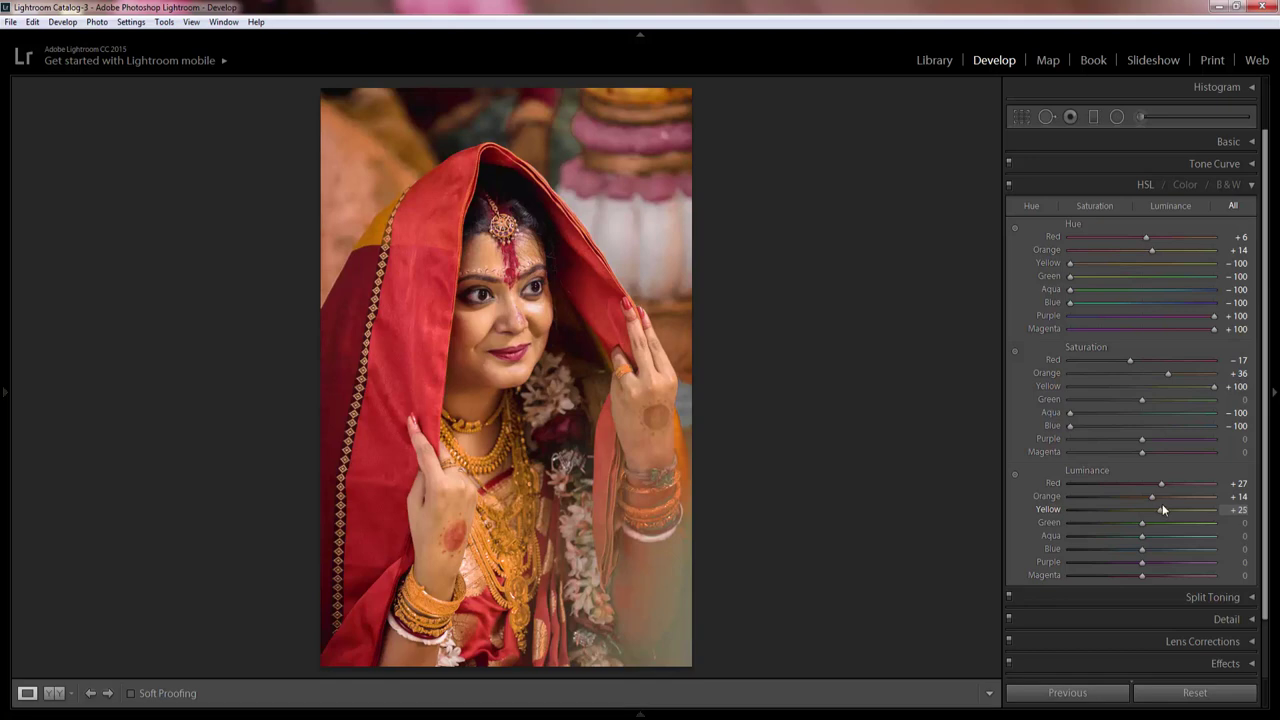
{"action": "left_click_drag", "start_coordinate": [1142, 524], "coordinate": [1105, 528]}
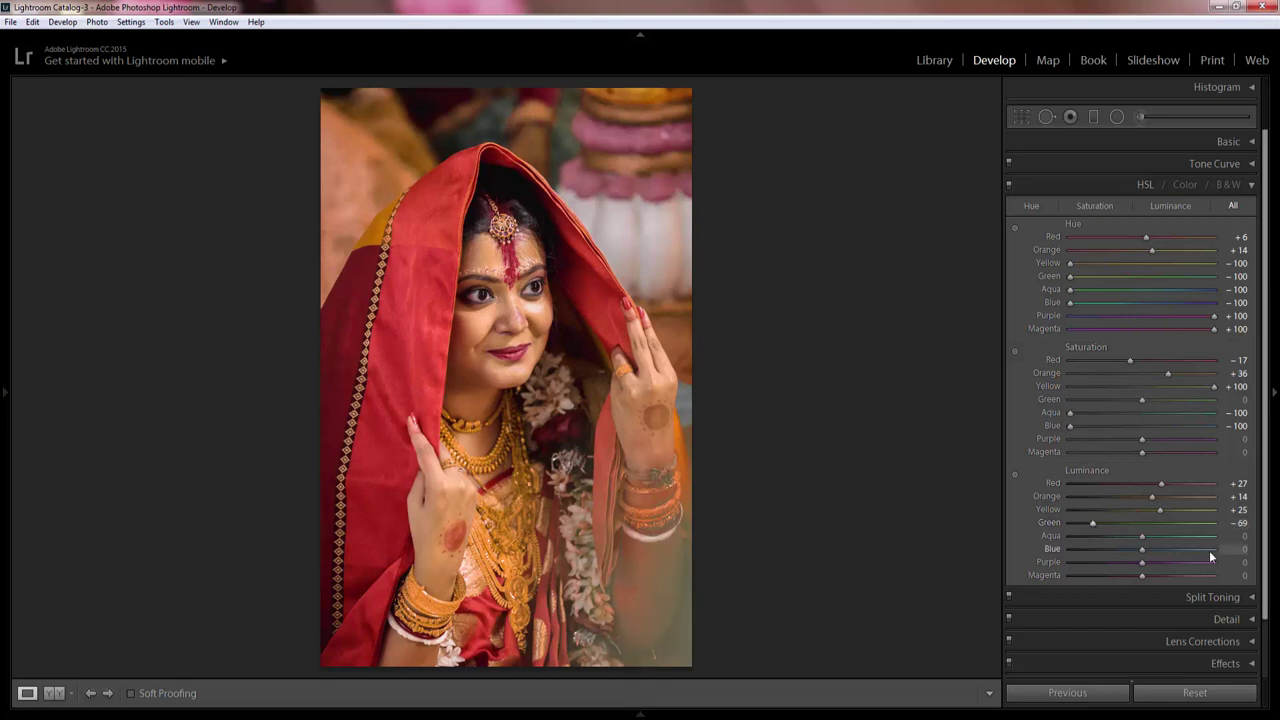
In Camera Calibration, set Shadows Tint −100, Green Hue +100, Saturations Green −8, Red −13, Blue +13.
{"action": "left_click", "coordinate": [1251, 188]}
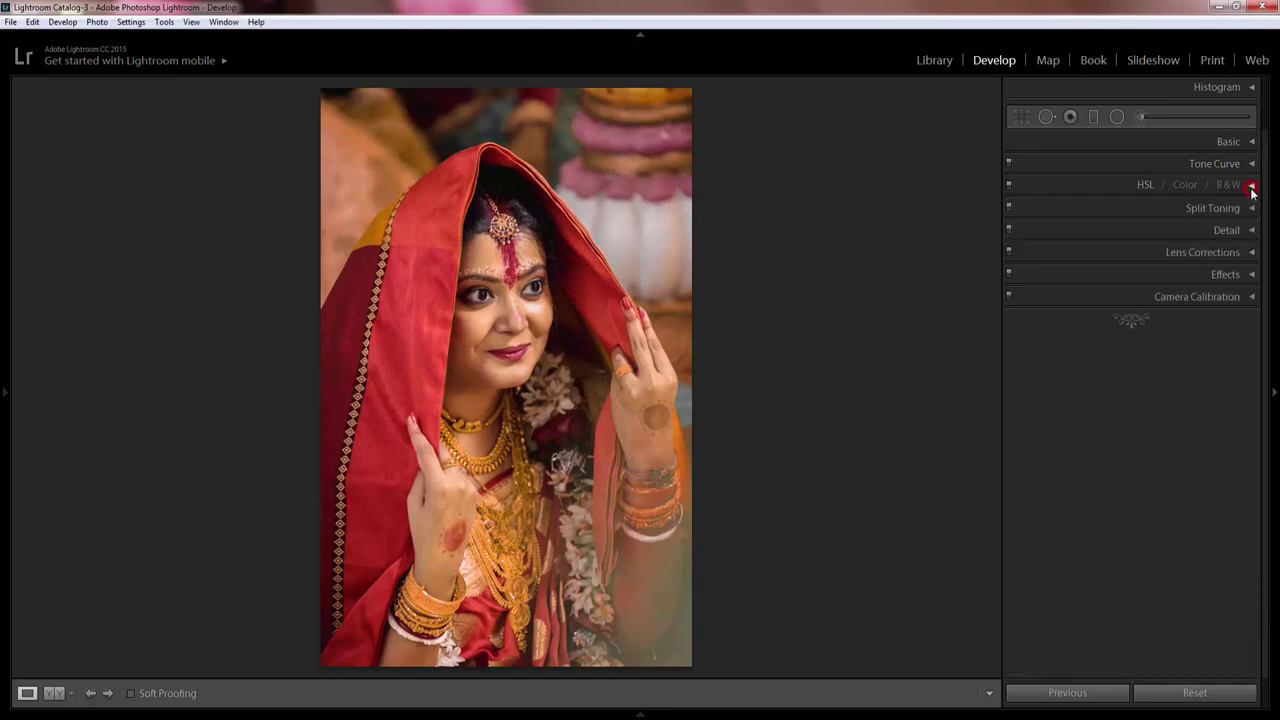
{"action": "left_click", "coordinate": [1249, 296]}
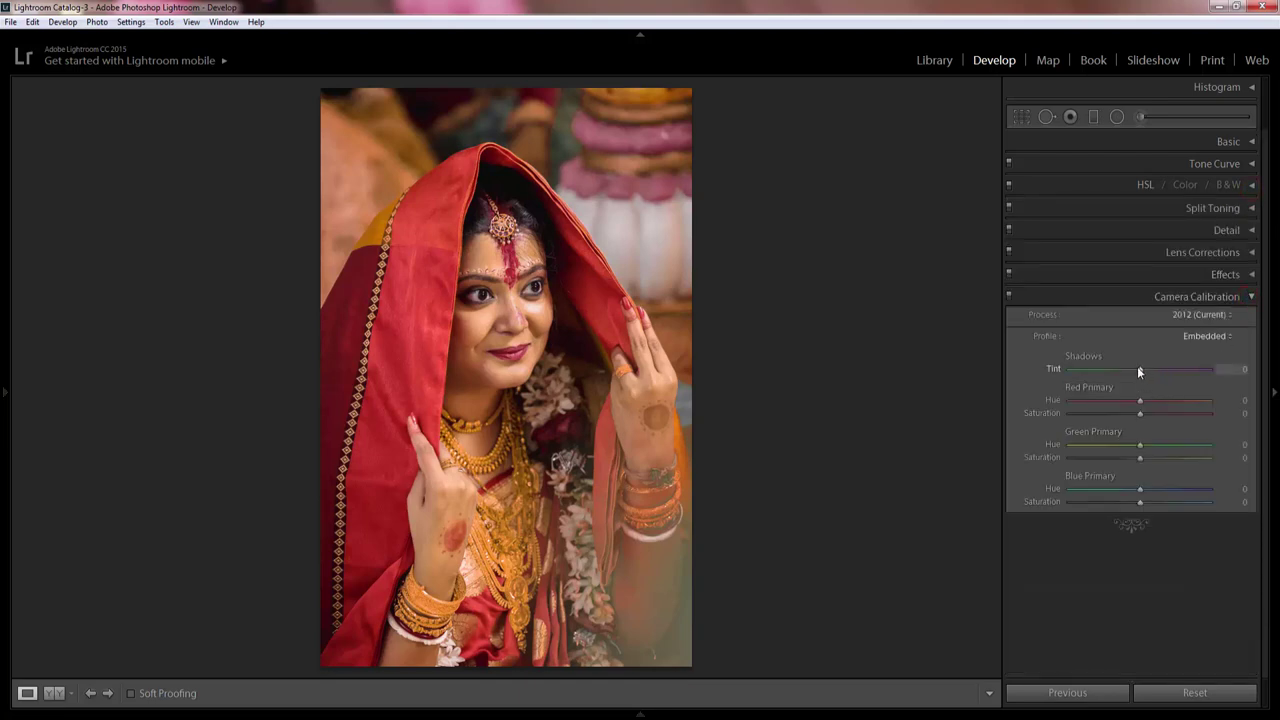
{"action": "left_click_drag", "start_coordinate": [1094, 370], "coordinate": [1069, 370]}
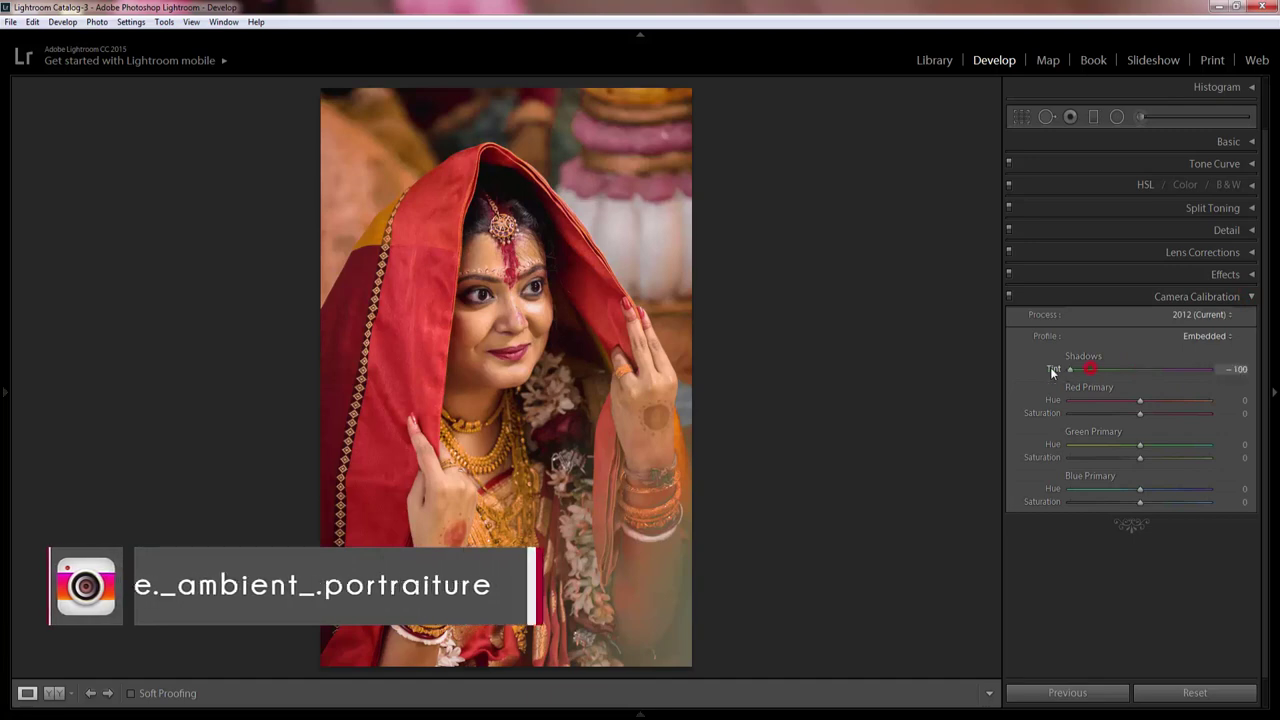
{"action": "mouse_move", "coordinate": [1140, 413]}
{"action": "left_mouse_down"}
{"action": "mouse_move", "coordinate": [1152, 413]}
{"action": "mouse_move", "coordinate": [1127, 413]}
{"action": "left_mouse_up"}
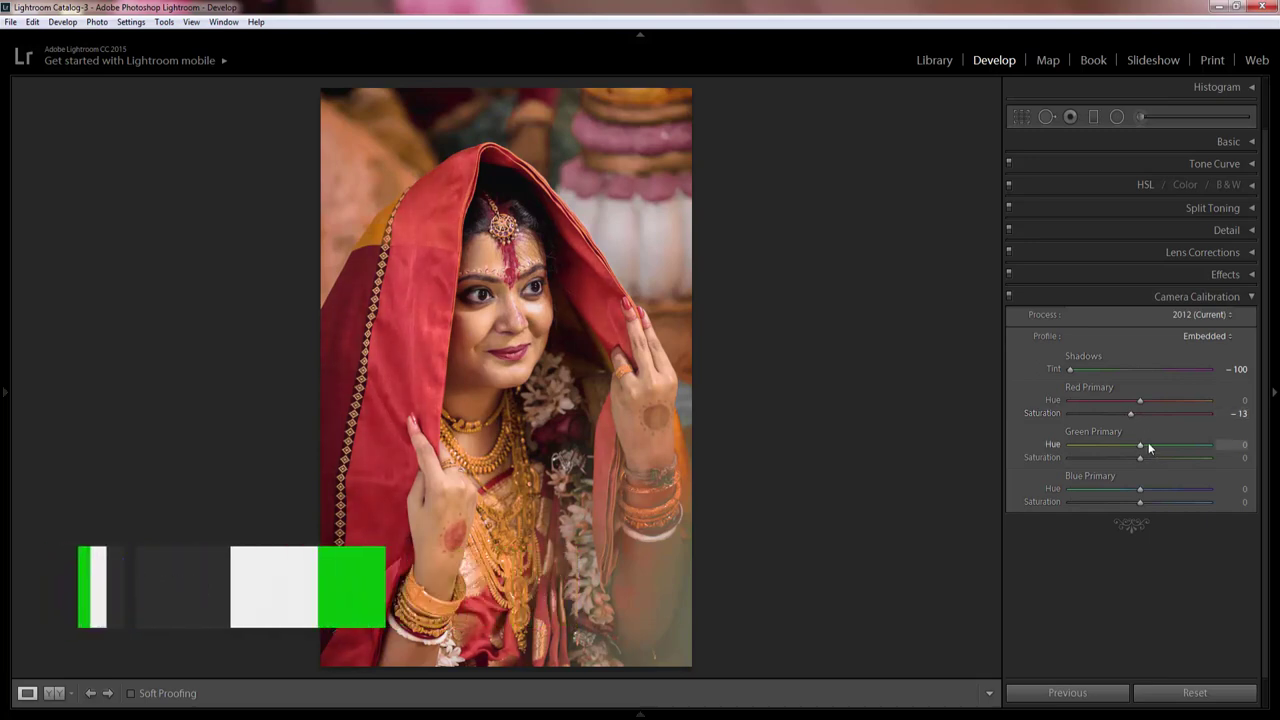
{"action": "left_click_drag", "start_coordinate": [1141, 445], "coordinate": [1278, 450]}
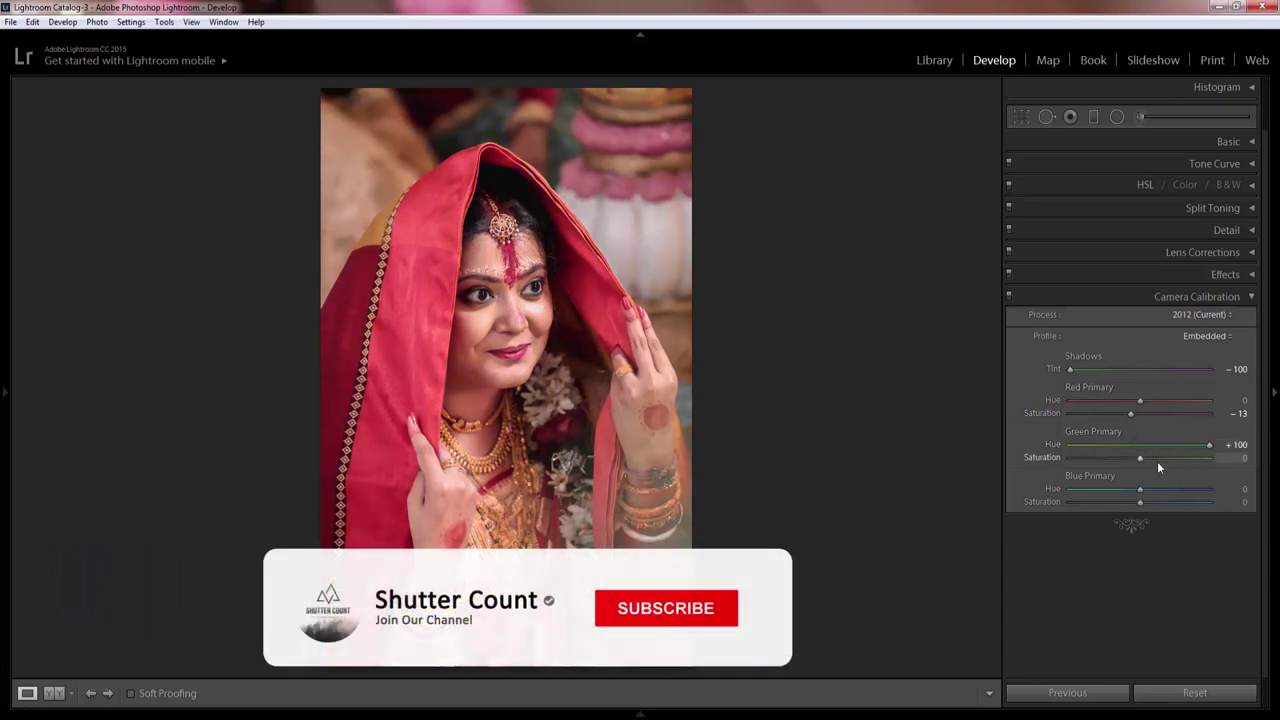
{"action": "left_click_drag", "start_coordinate": [1140, 457], "coordinate": [1160, 504]}
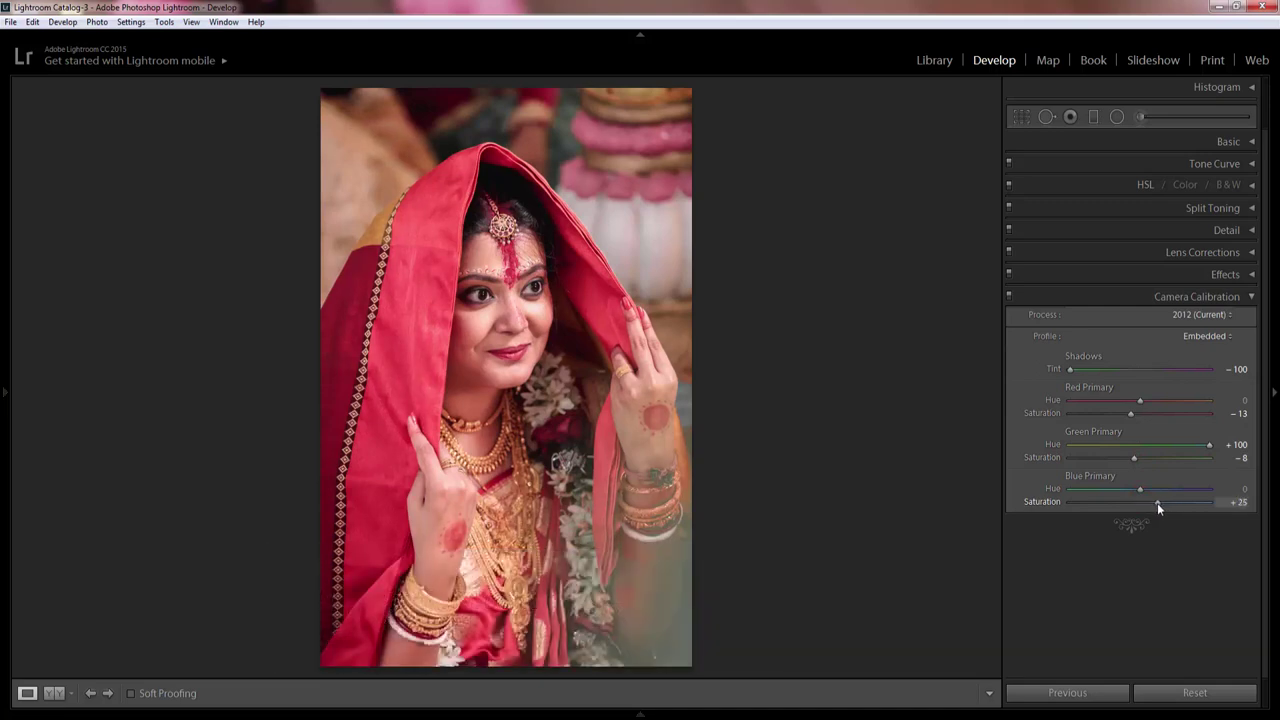
{"action": "mouse_move", "coordinate": [1161, 503]}
{"action": "left_mouse_down"}
{"action": "mouse_move", "coordinate": [1111, 502]}
{"action": "mouse_move", "coordinate": [1148, 501]}
{"action": "left_mouse_up"}
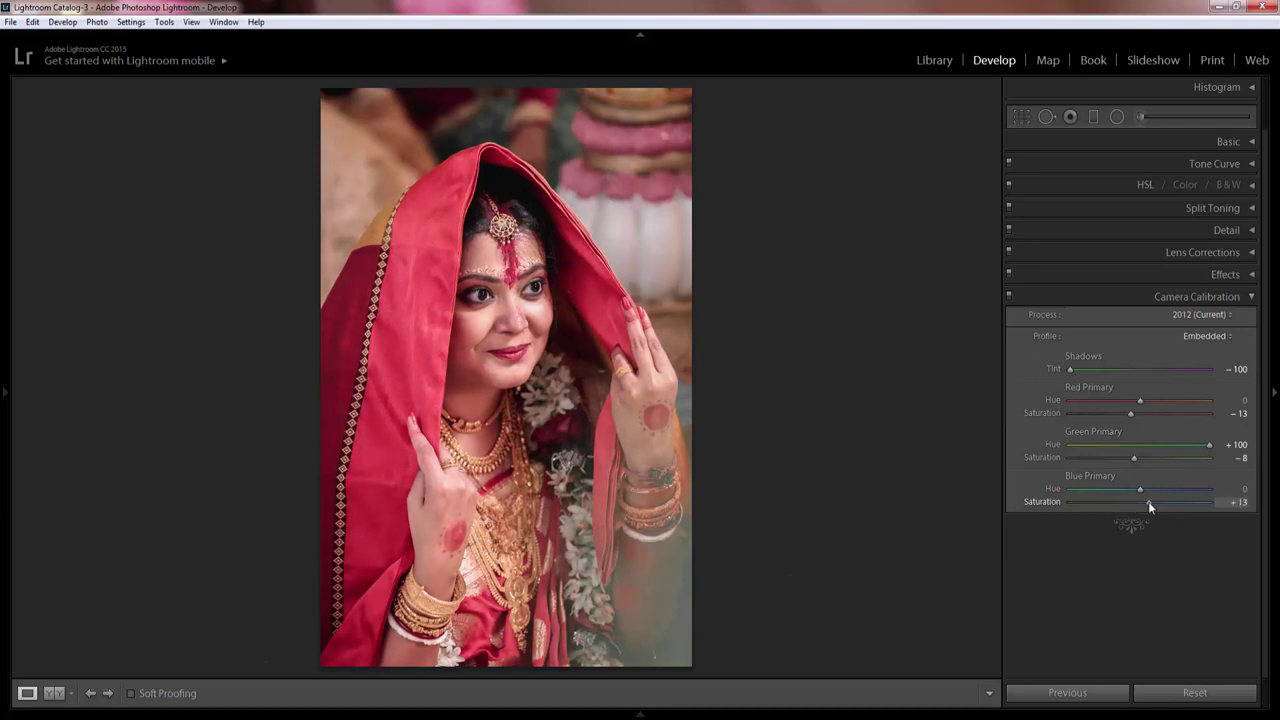
Split-tone highlights to Hue 43, Saturation 16 and shadows to Hue 43, Saturation 5.
{"action": "left_click", "coordinate": [1251, 297]}
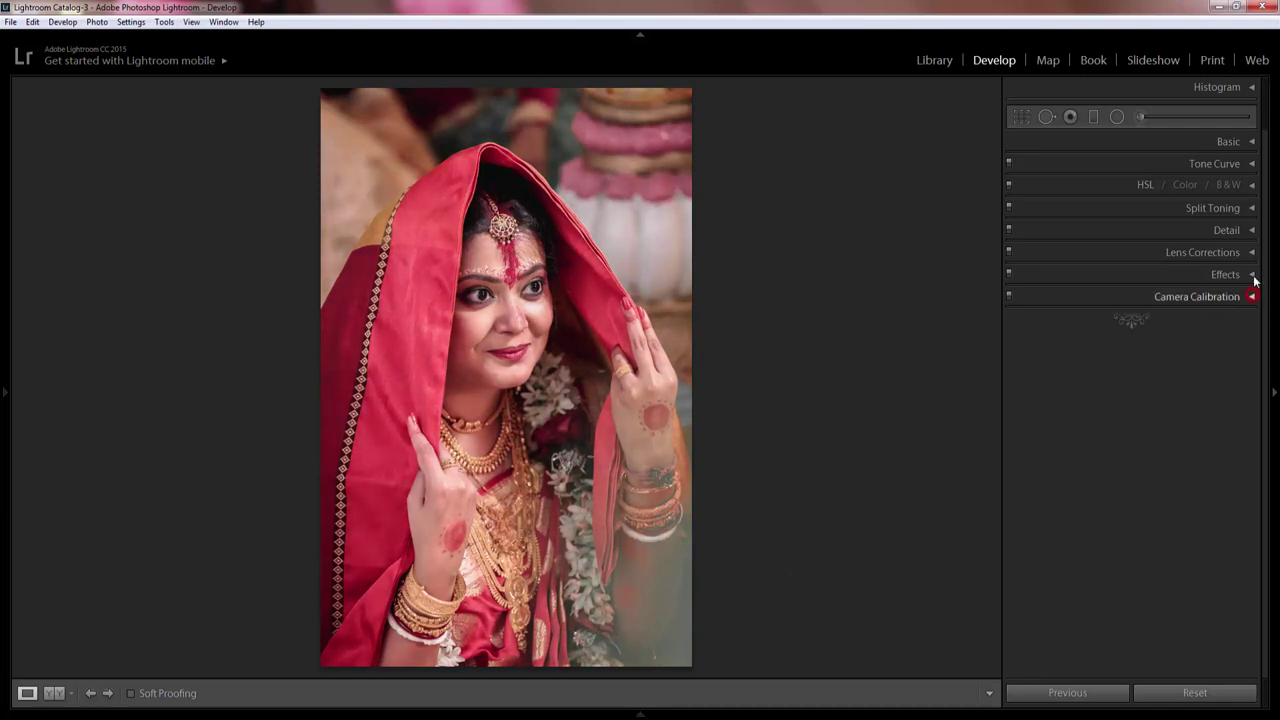
{"action": "left_click", "coordinate": [1251, 208]}
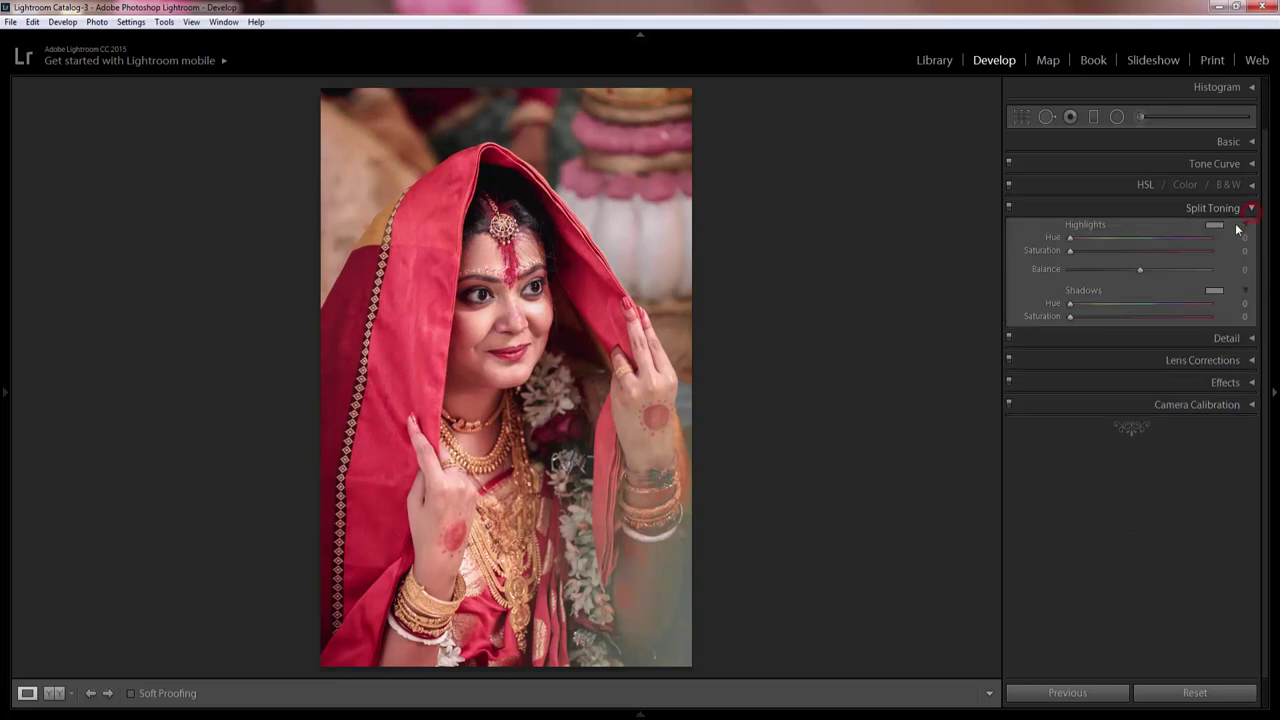
{"action": "left_click_drag", "start_coordinate": [1071, 238], "coordinate": [1085, 240]}
{"action": "left_click_drag", "start_coordinate": [1072, 250], "coordinate": [1100, 250]}
{"action": "mouse_move", "coordinate": [1070, 303]}
{"action": "left_mouse_down"}
{"action": "mouse_move", "coordinate": [1100, 306]}
{"action": "mouse_move", "coordinate": [1089, 308]}
{"action": "left_mouse_up"}
Set calibration primary saturations to Red −12, Green −15 and Blue 0.
{"action": "left_click", "coordinate": [1249, 404]}
{"action": "mouse_move", "coordinate": [1150, 610]}
{"action": "left_mouse_down"}
{"action": "mouse_move", "coordinate": [1127, 610]}
{"action": "mouse_move", "coordinate": [1134, 572]}
{"action": "left_mouse_up"}
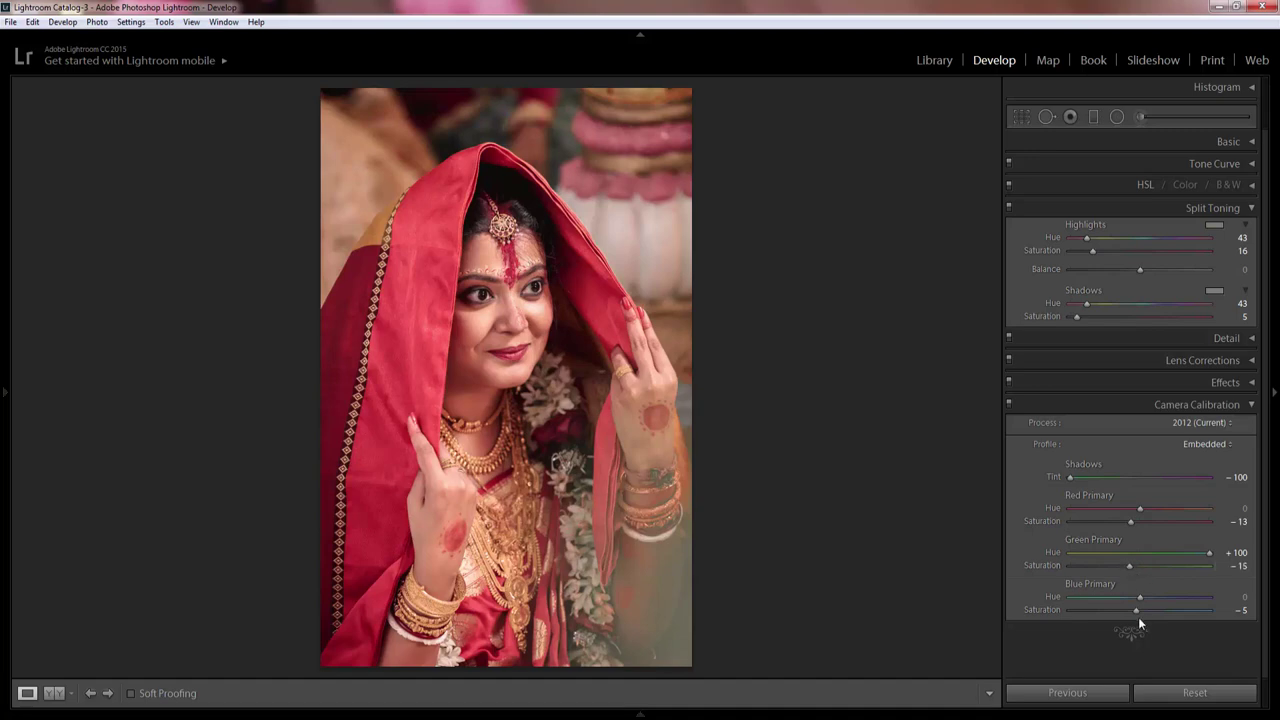
{"action": "mouse_move", "coordinate": [1139, 609]}
{"action": "left_mouse_down"}
{"action": "mouse_move", "coordinate": [1123, 610]}
{"action": "mouse_move", "coordinate": [1142, 607]}
{"action": "left_mouse_up"}
{"action": "left_click_drag", "start_coordinate": [1130, 521], "coordinate": [1124, 523]}
Enable lens profile corrections, chromatic aberration removal and Constrain Crop.
{"action": "left_click", "coordinate": [1250, 382]}
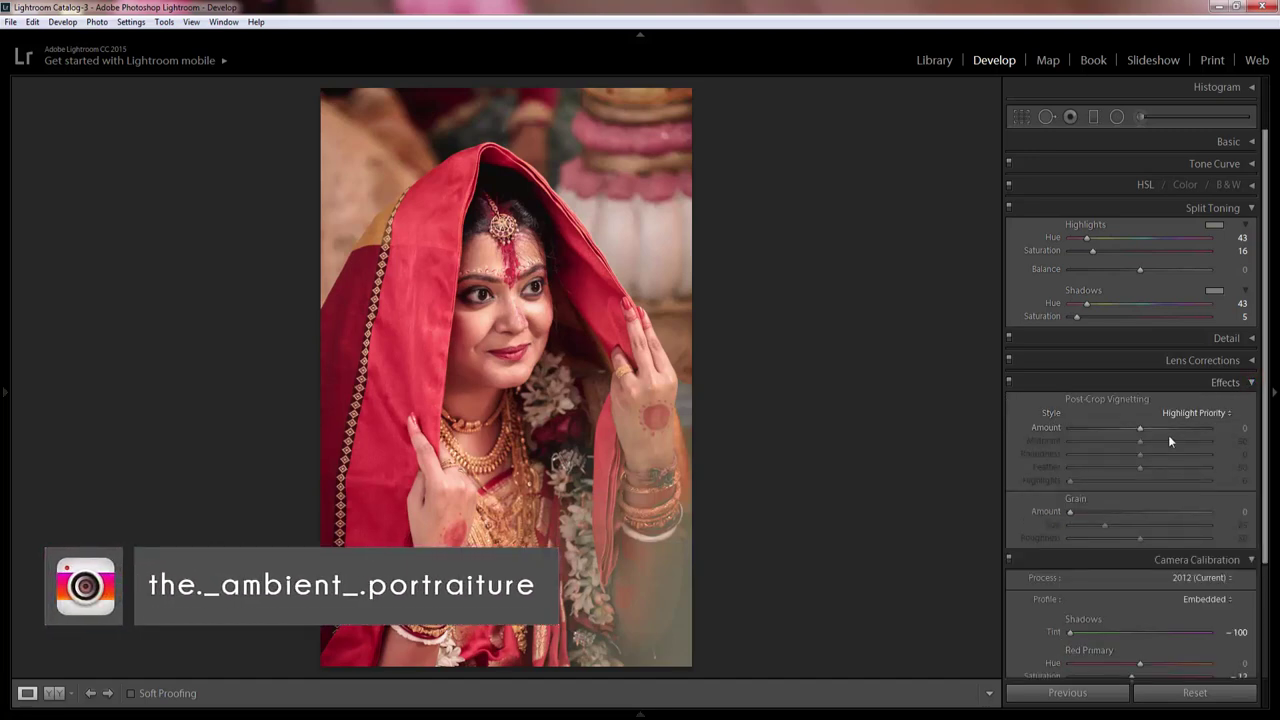
{"action": "left_click", "coordinate": [1249, 360]}
{"action": "left_click", "coordinate": [1040, 398]}
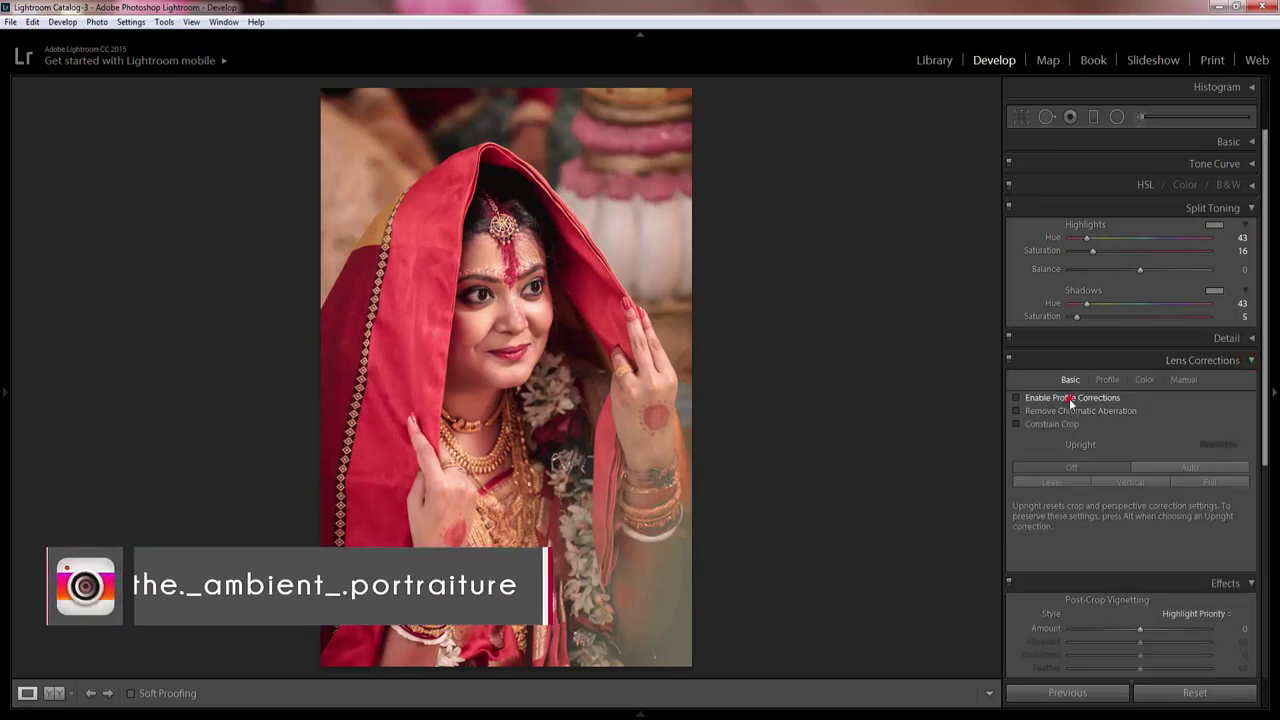
{"action": "left_click", "coordinate": [1061, 425]}
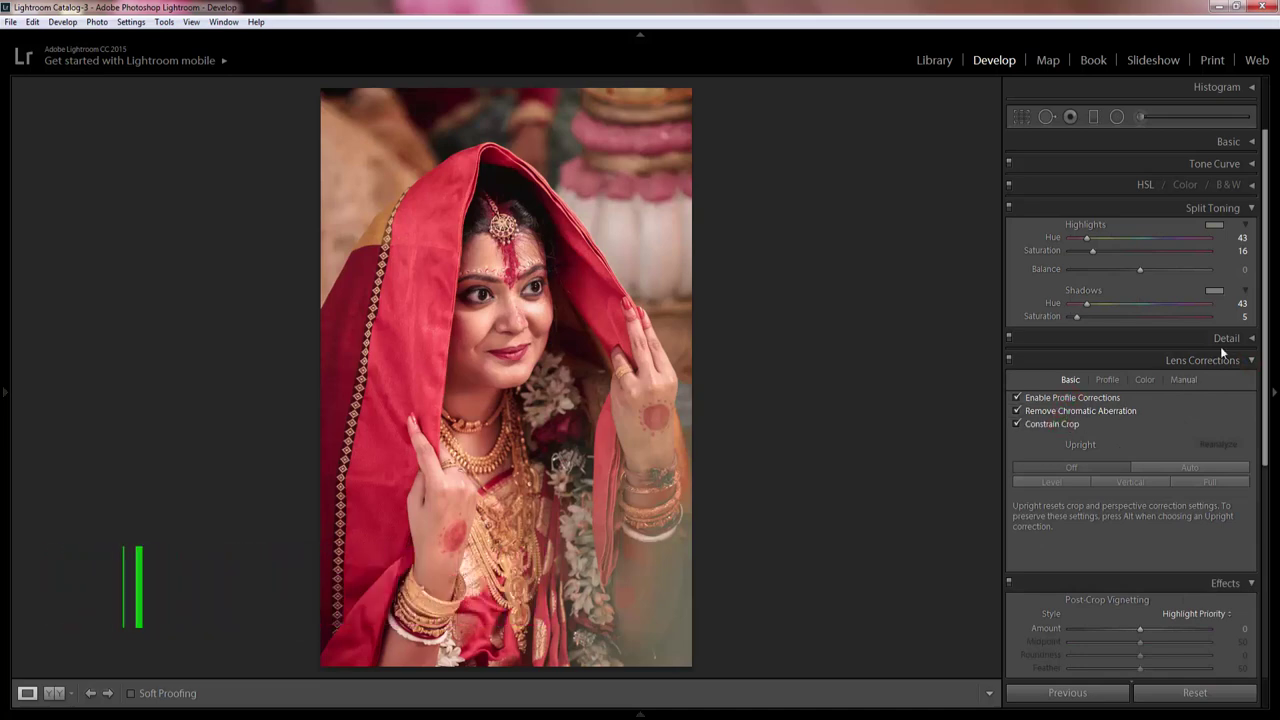
Set sharpening Amount 19, Masking 28 and noise reduction Luminance 4, Color 11.
{"action": "left_click", "coordinate": [1222, 338]}
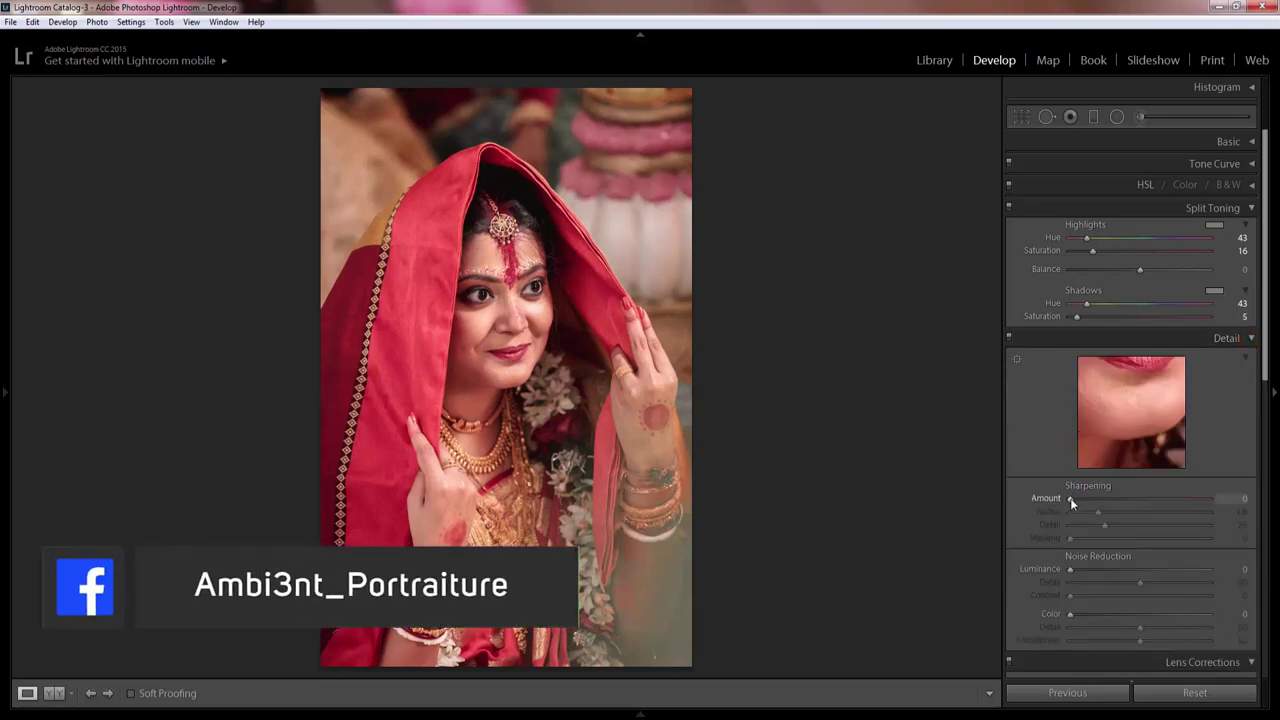
{"action": "mouse_move", "coordinate": [1069, 498]}
{"action": "left_mouse_down"}
{"action": "mouse_move", "coordinate": [1087, 498]}
{"action": "mouse_move", "coordinate": [1101, 541]}
{"action": "mouse_move", "coordinate": [1110, 536]}
{"action": "left_mouse_up"}
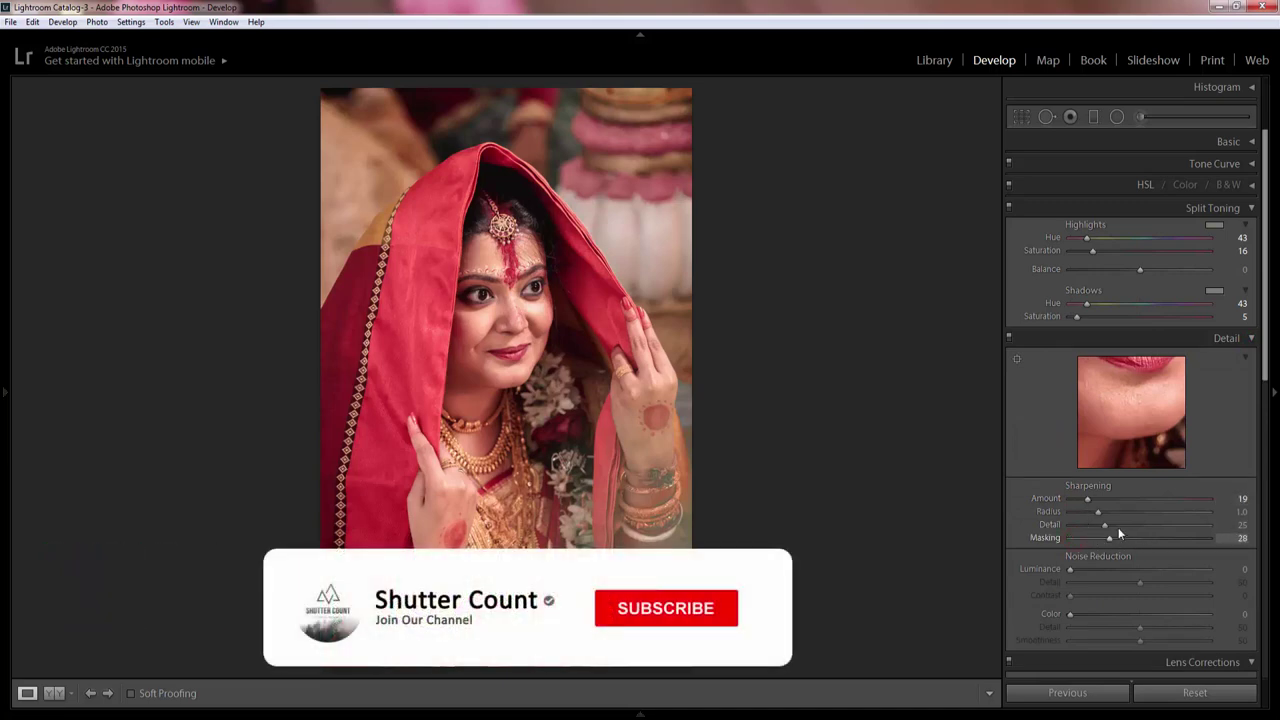
{"action": "left_click_drag", "start_coordinate": [1069, 613], "coordinate": [1090, 614]}
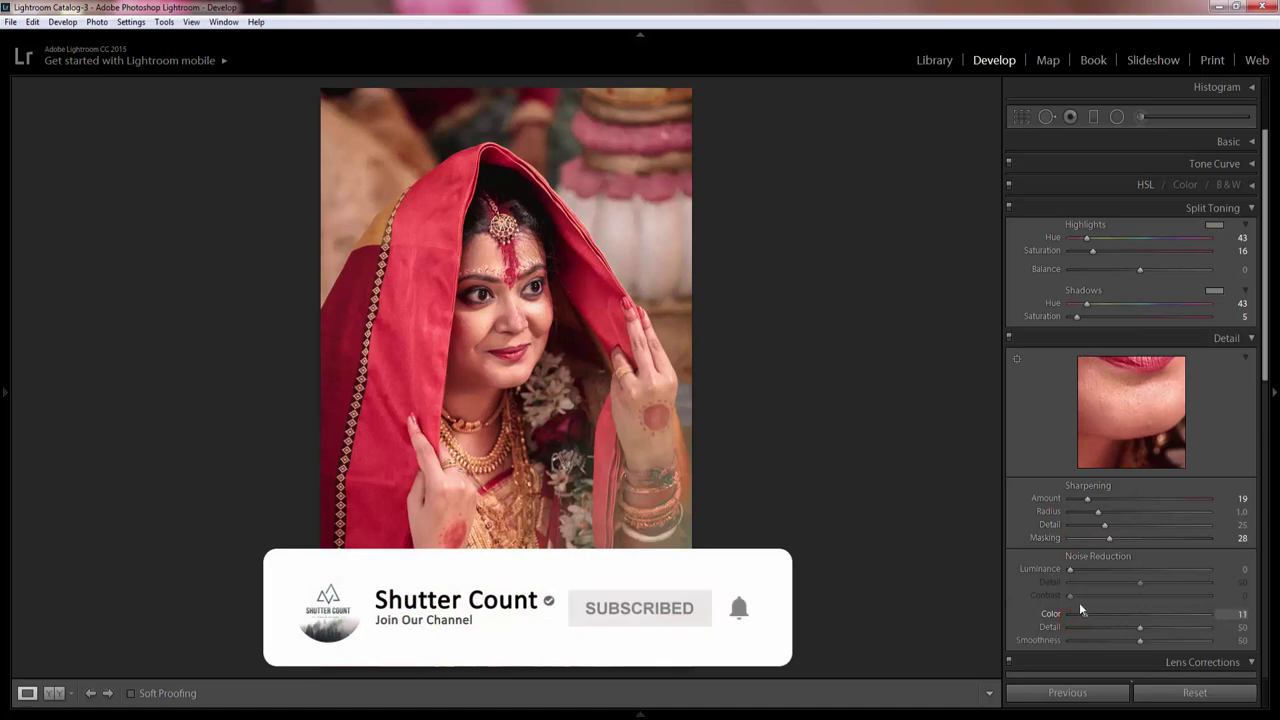
{"action": "left_click_drag", "start_coordinate": [1069, 569], "coordinate": [1076, 569]}
{"action": "left_click", "coordinate": [1251, 207]}
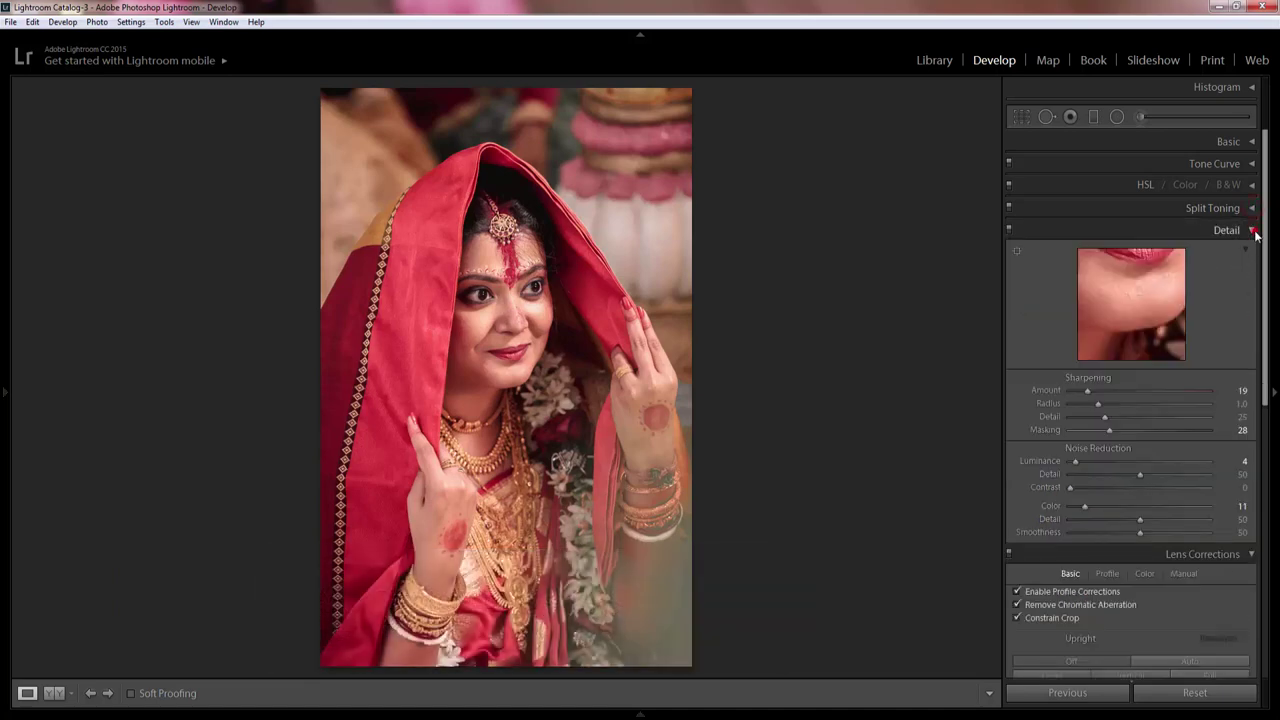
{"action": "left_click", "coordinate": [1251, 229]}
{"action": "left_click", "coordinate": [1251, 252]}
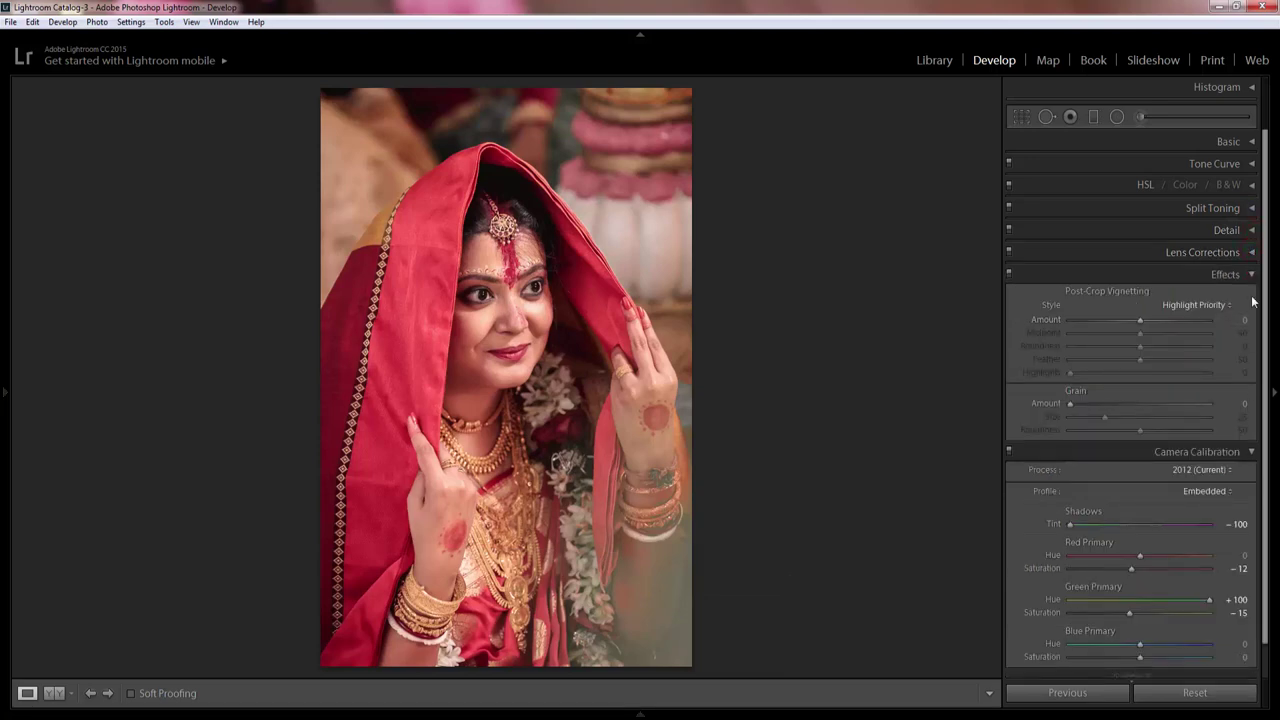
{"action": "left_click", "coordinate": [1247, 278]}
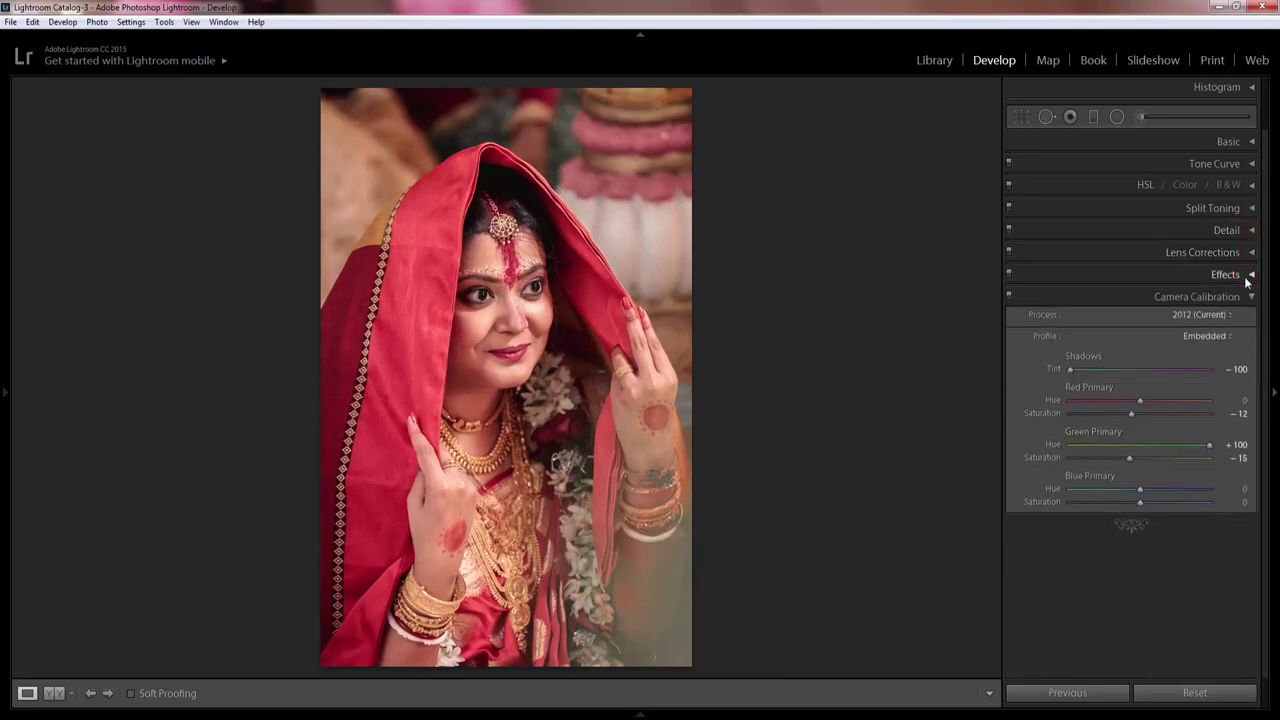
Draw a zeroed graduated filter down from the top edge over the background above the bride.
{"action": "left_click", "coordinate": [1104, 117]}
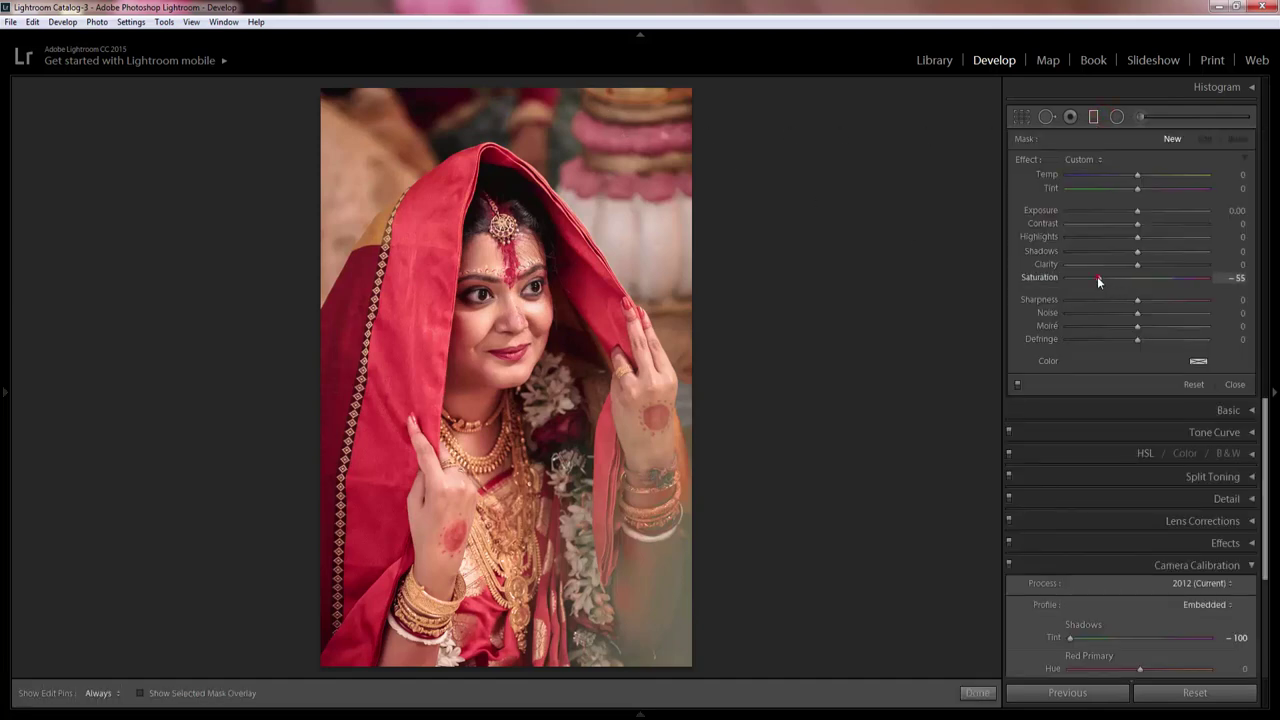
{"action": "double_click", "coordinate": [1097, 277]}
{"action": "left_click_drag", "start_coordinate": [550, 89], "coordinate": [542, 236]}
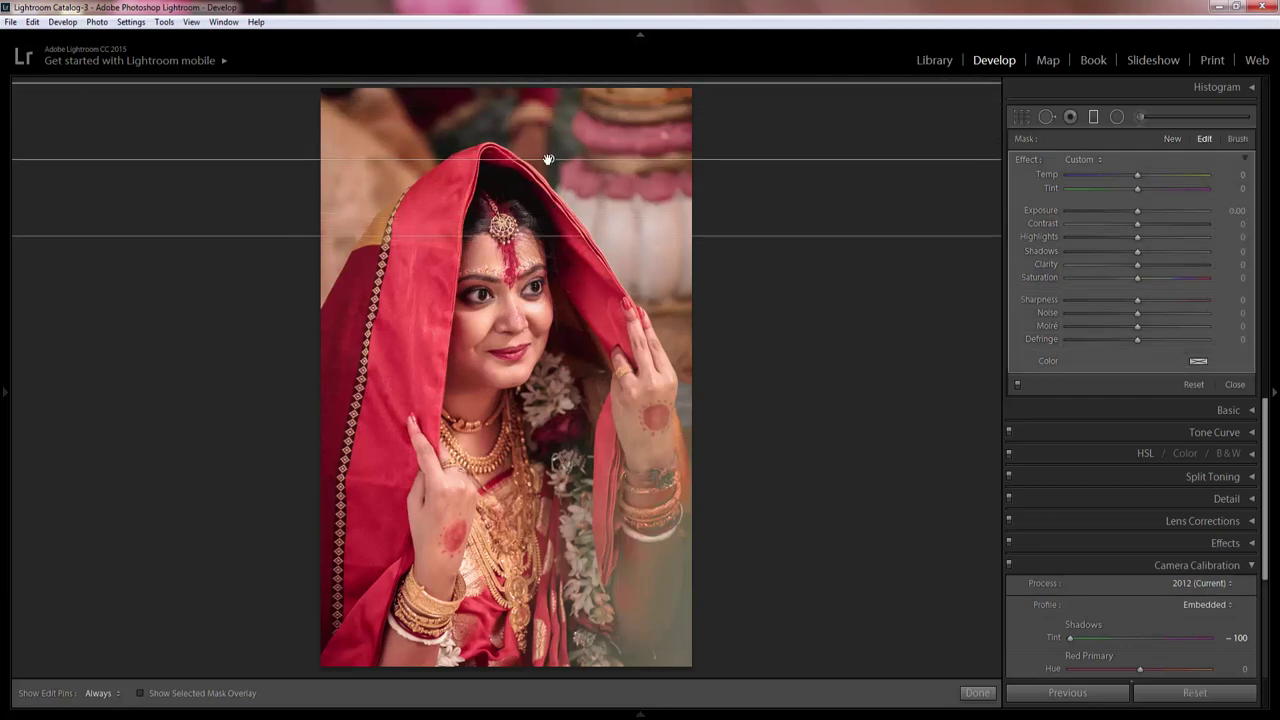
{"action": "left_click_drag", "start_coordinate": [550, 162], "coordinate": [570, 89]}
{"action": "left_click", "coordinate": [637, 36]}
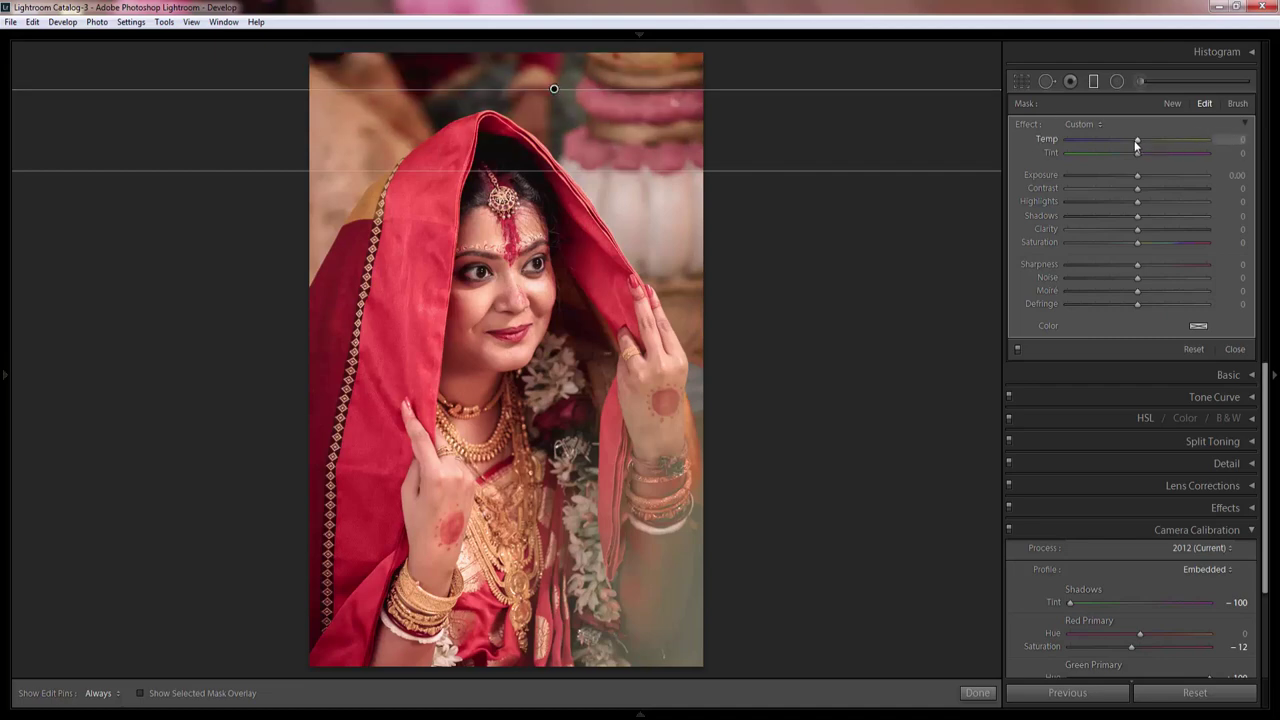
Set the top filter to Temp 14, Tint 49, Exposure 0.19, Contrast 20, Highlights 40, Shadows −72, Clarity −29.
{"action": "left_click_drag", "start_coordinate": [1136, 142], "coordinate": [1146, 142]}
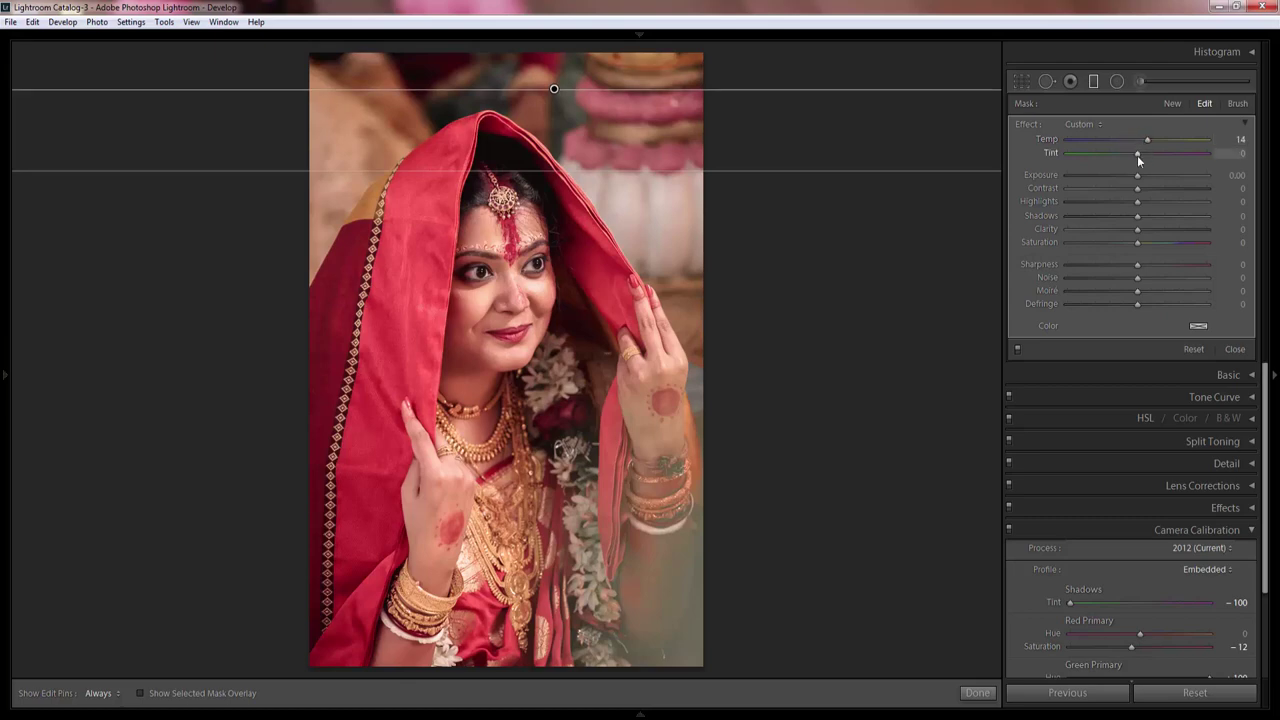
{"action": "left_click_drag", "start_coordinate": [1138, 155], "coordinate": [1166, 158]}
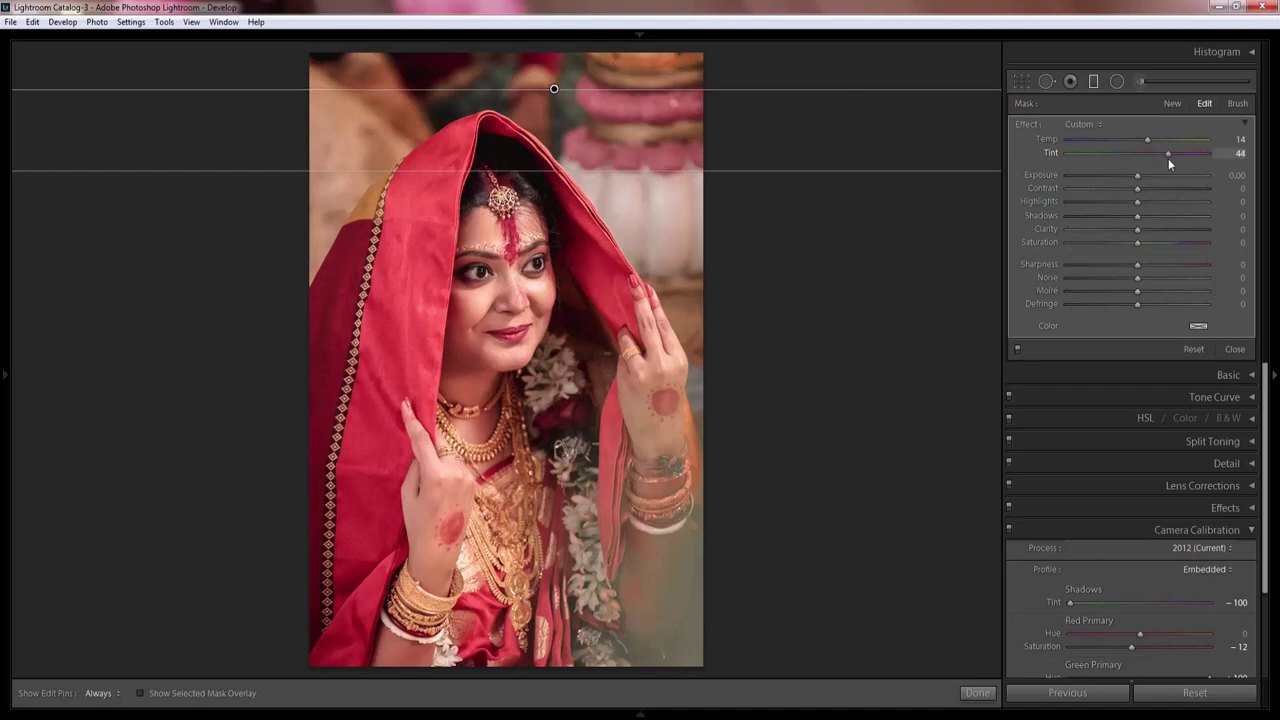
{"action": "left_click_drag", "start_coordinate": [1170, 158], "coordinate": [1171, 158]}
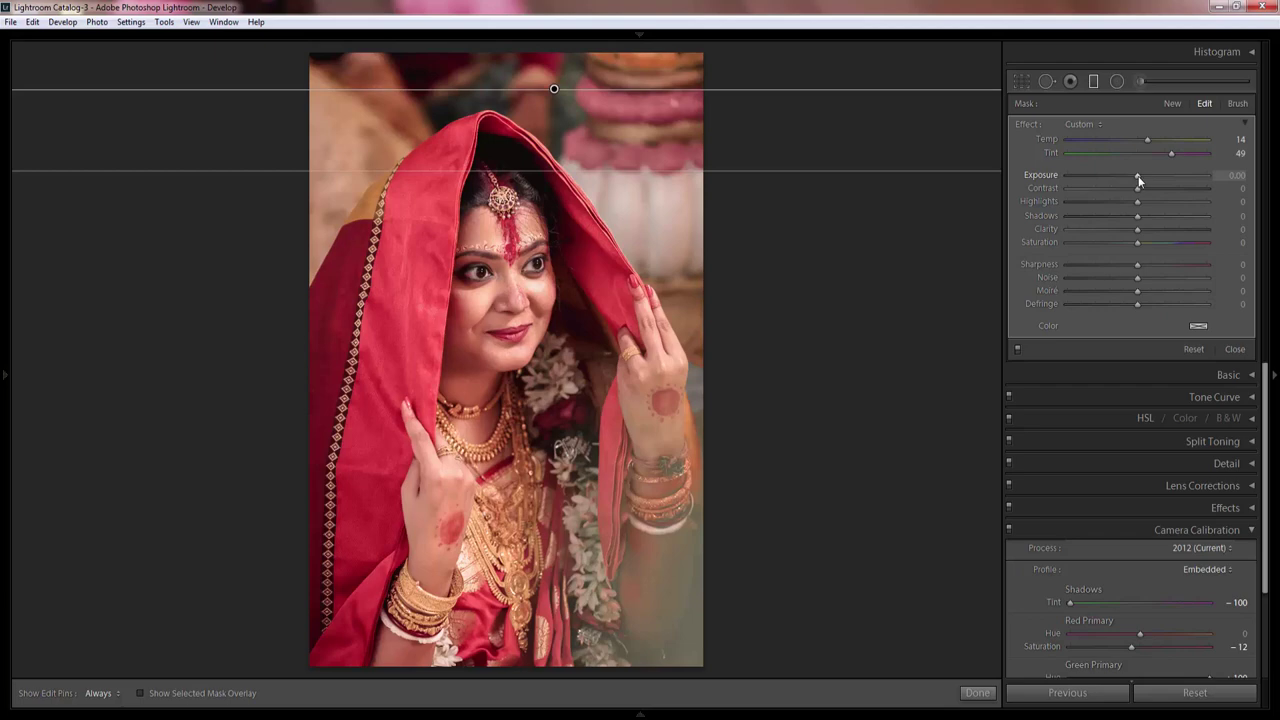
{"action": "left_click_drag", "start_coordinate": [1138, 177], "coordinate": [1150, 188]}
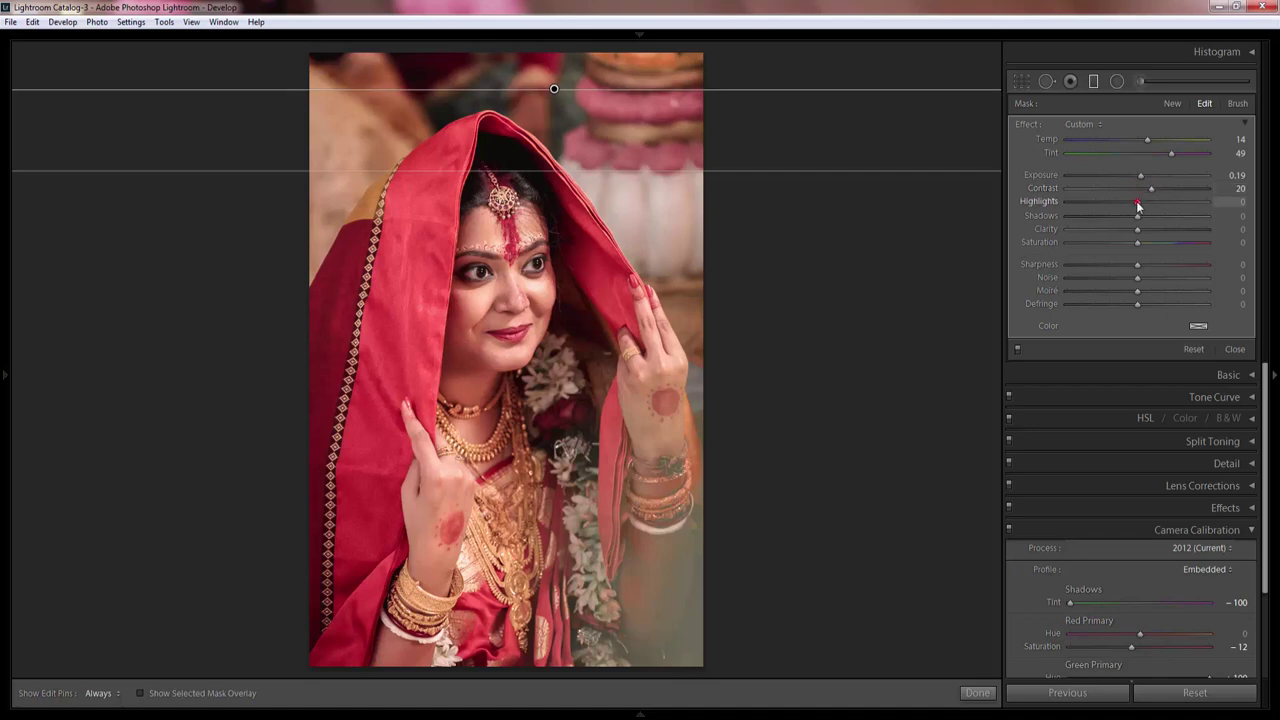
{"action": "left_click_drag", "start_coordinate": [1137, 204], "coordinate": [1166, 201]}
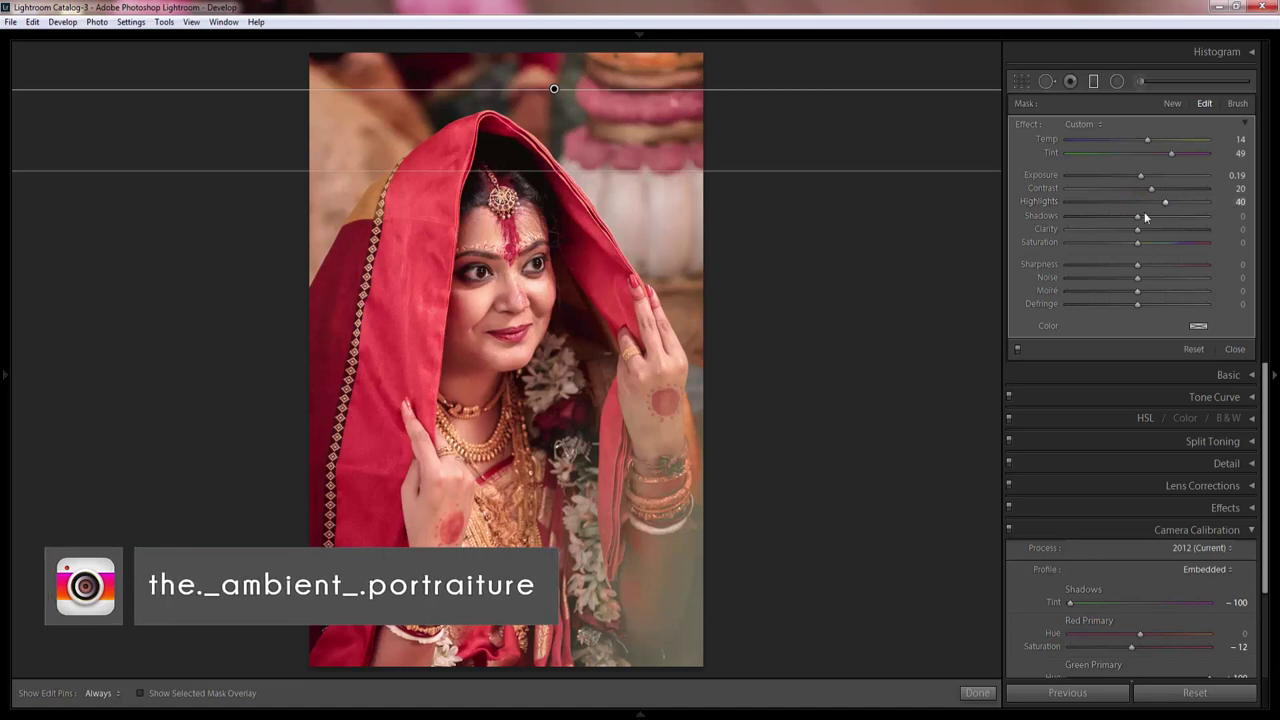
{"action": "left_click_drag", "start_coordinate": [1137, 216], "coordinate": [1087, 216]}
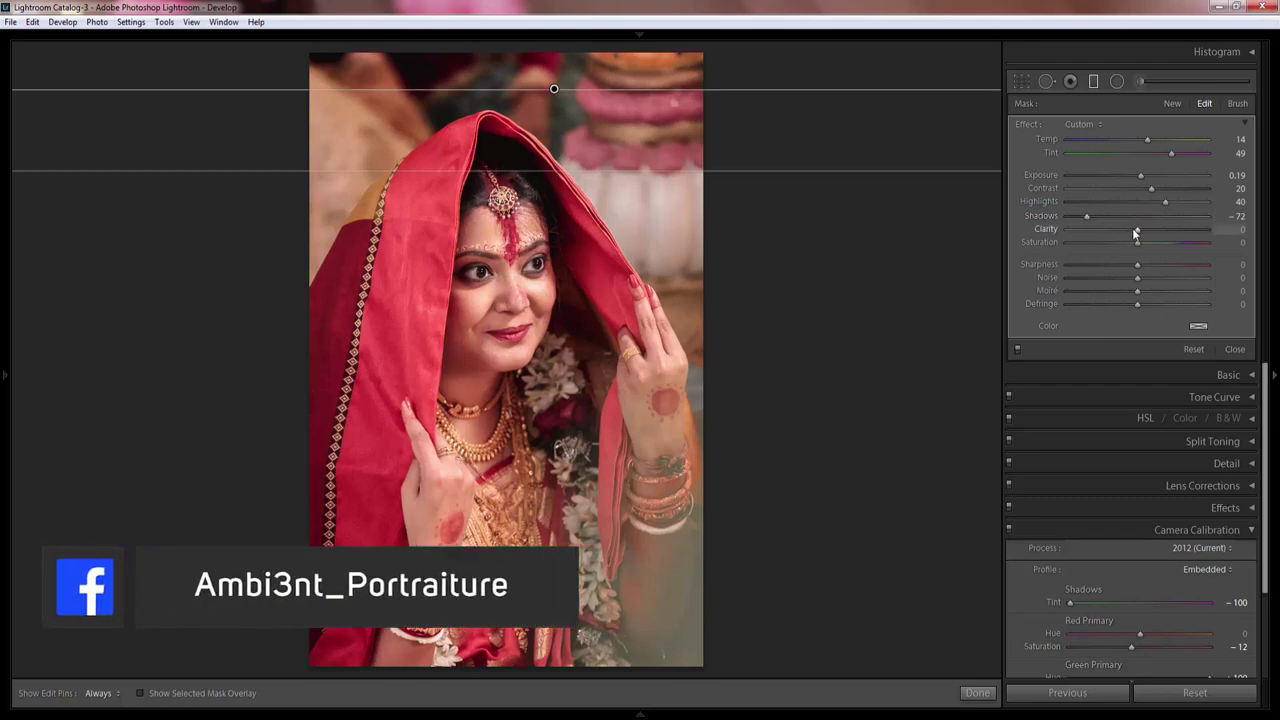
{"action": "left_click_drag", "start_coordinate": [1132, 229], "coordinate": [1113, 229]}
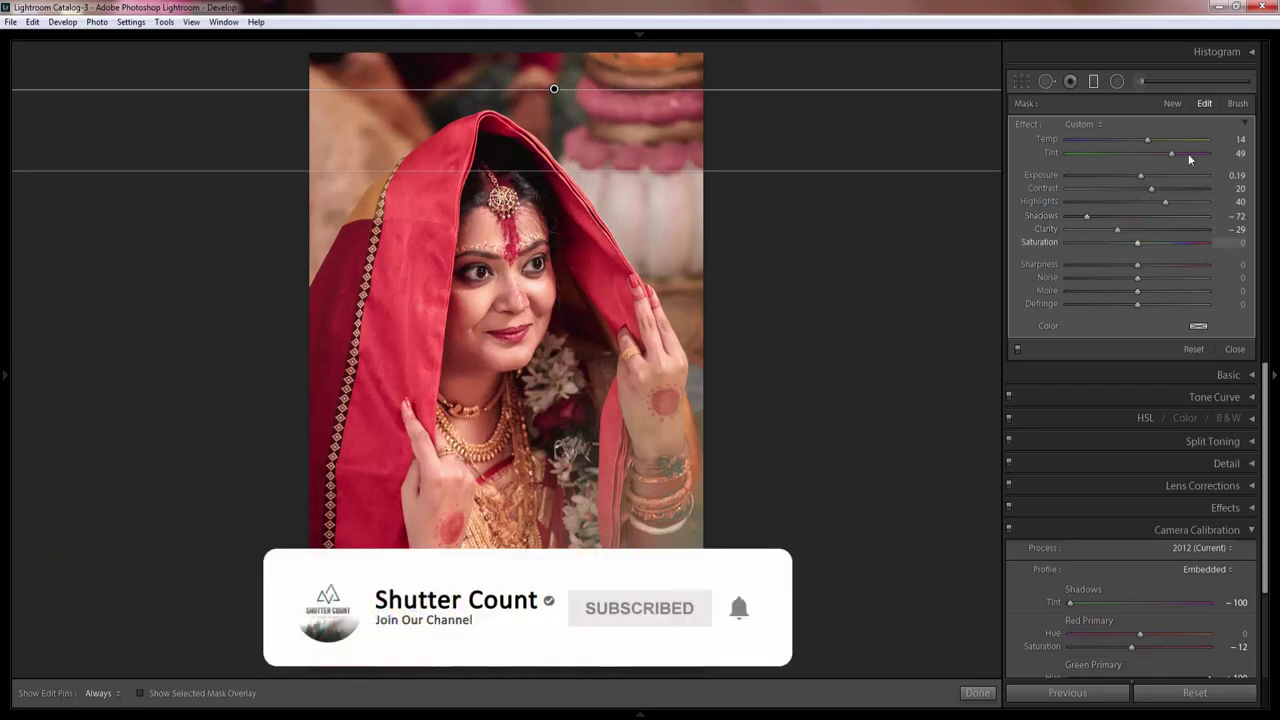
Drag a new gradient up from the bottom with Exposure −0.53, Highlights −64, Shadows −4.
{"action": "left_click", "coordinate": [1095, 84]}
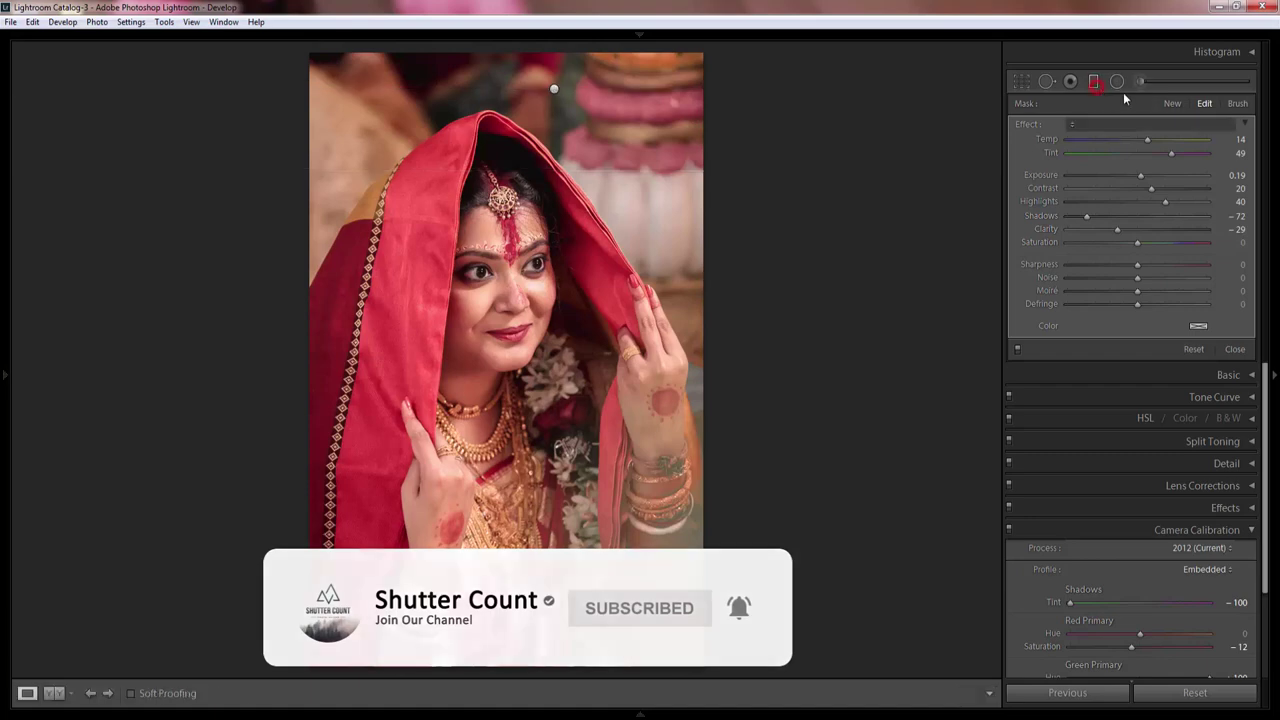
{"action": "left_click", "coordinate": [1097, 82]}
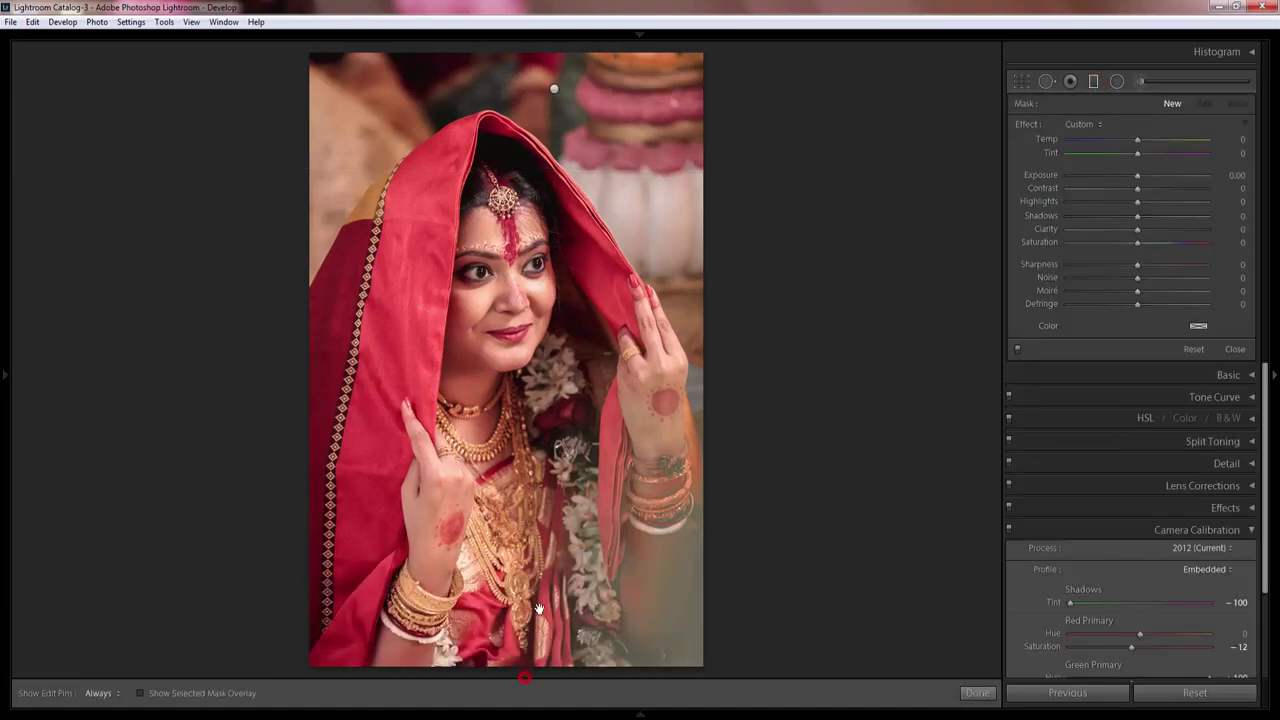
{"action": "left_click_drag", "start_coordinate": [527, 678], "coordinate": [538, 477]}
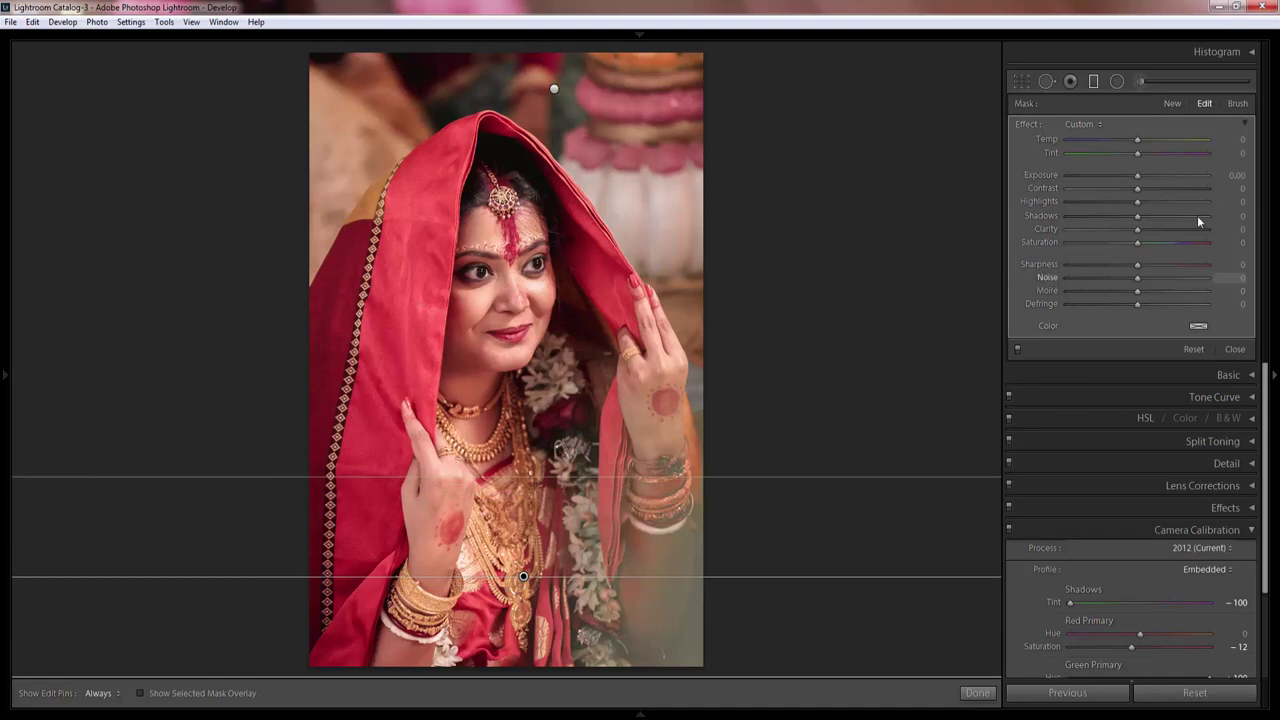
{"action": "left_click_drag", "start_coordinate": [1137, 175], "coordinate": [1126, 175]}
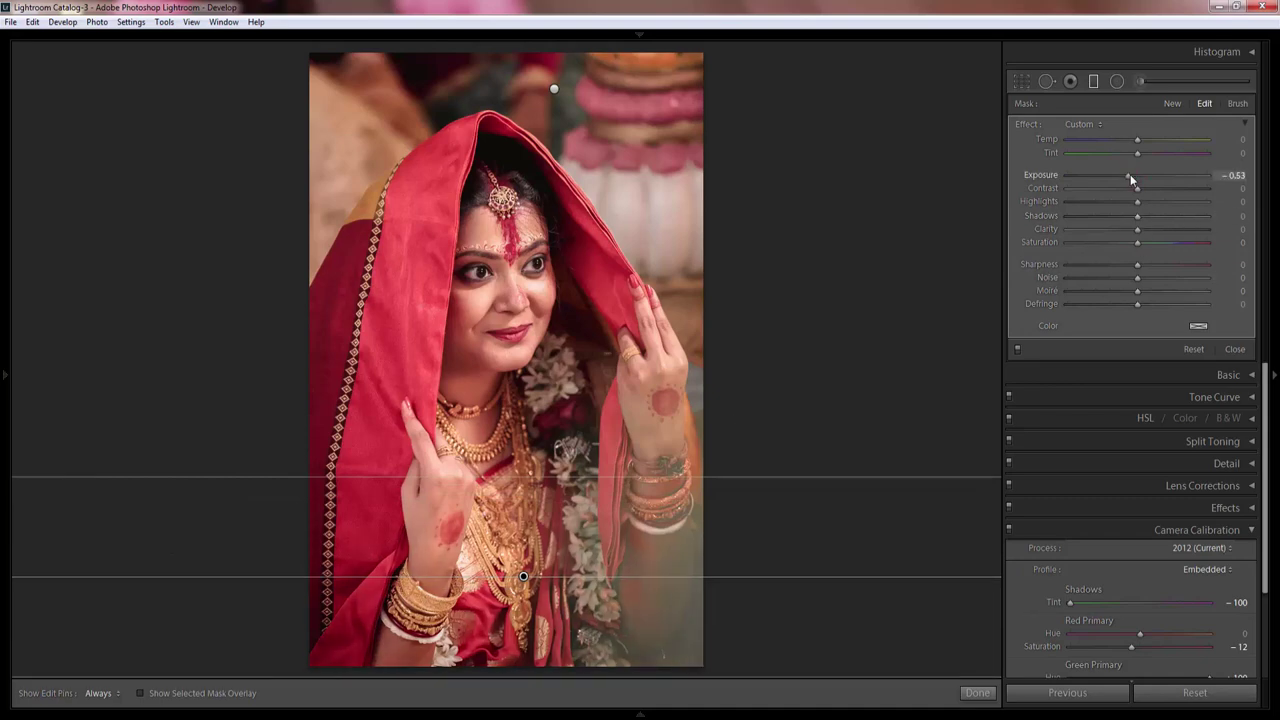
{"action": "left_click_drag", "start_coordinate": [1137, 201], "coordinate": [1089, 203]}
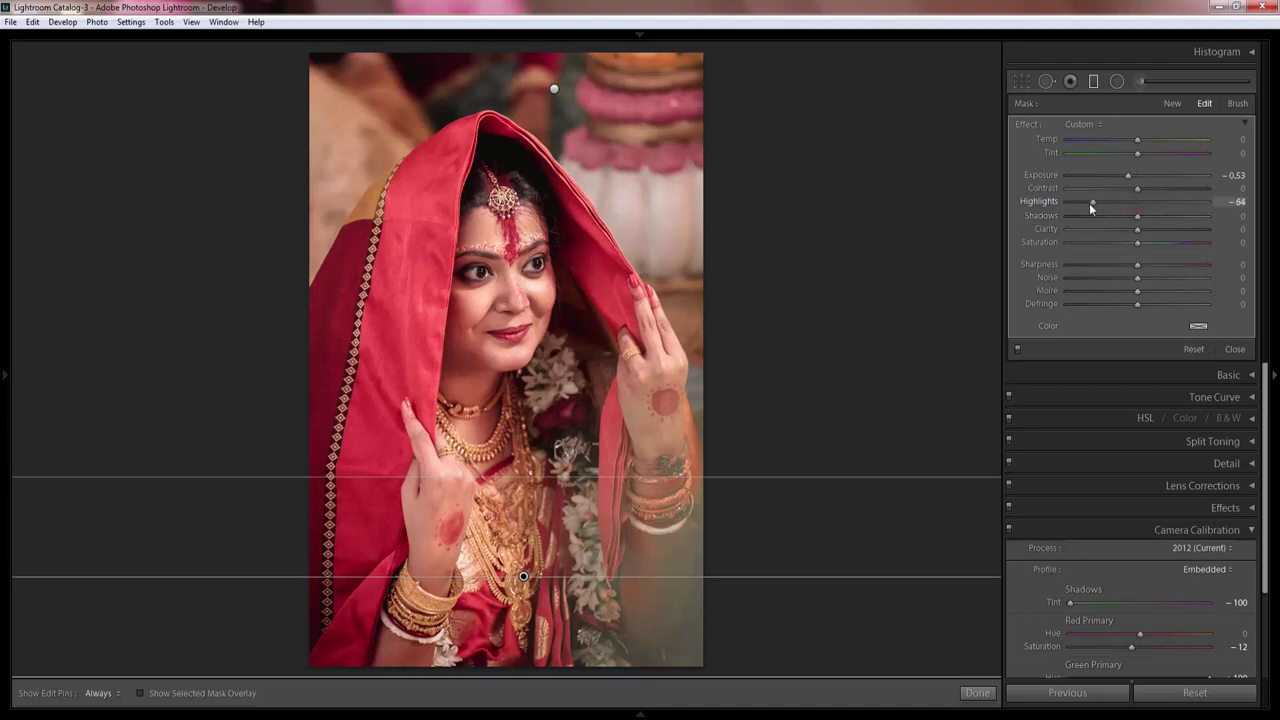
{"action": "mouse_move", "coordinate": [1137, 216]}
{"action": "left_mouse_down"}
{"action": "mouse_move", "coordinate": [1121, 219]}
{"action": "mouse_move", "coordinate": [1133, 220]}
{"action": "left_mouse_up"}
{"action": "left_click_drag", "start_coordinate": [1137, 218], "coordinate": [1135, 218]}
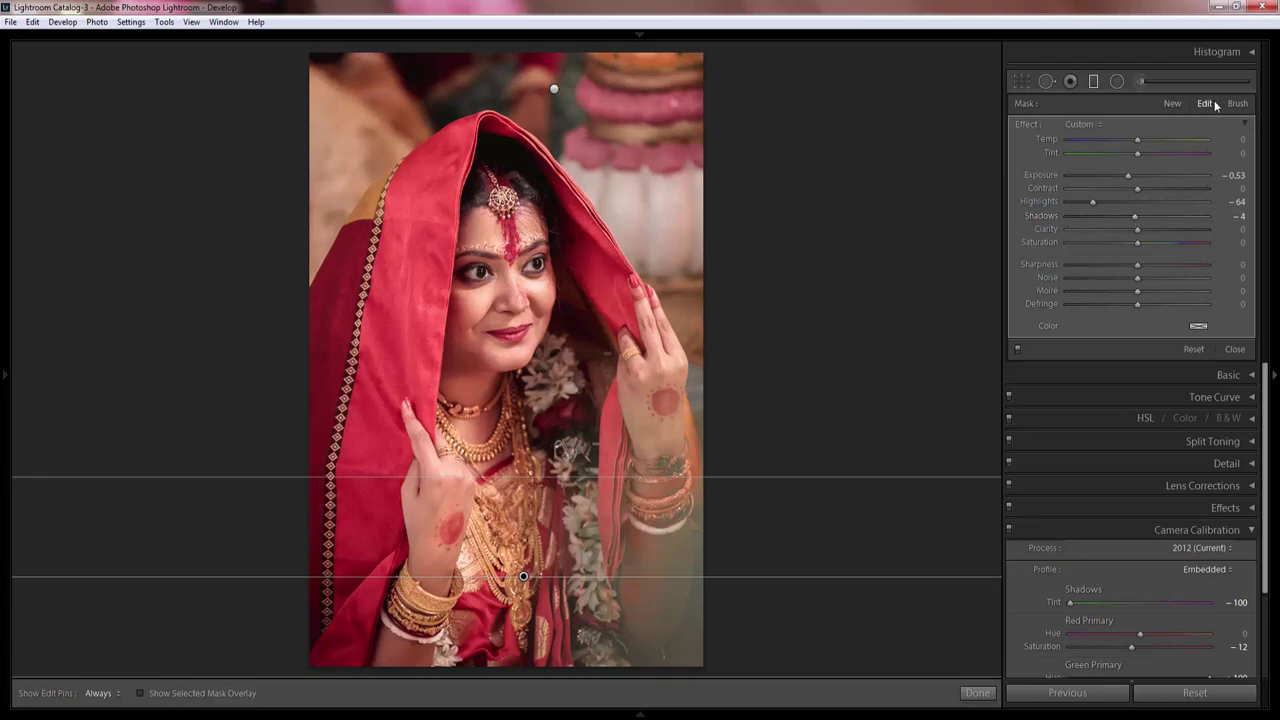
Draw a radial filter ellipse and fit it over the bride's head and face.
{"action": "left_click", "coordinate": [1117, 81]}
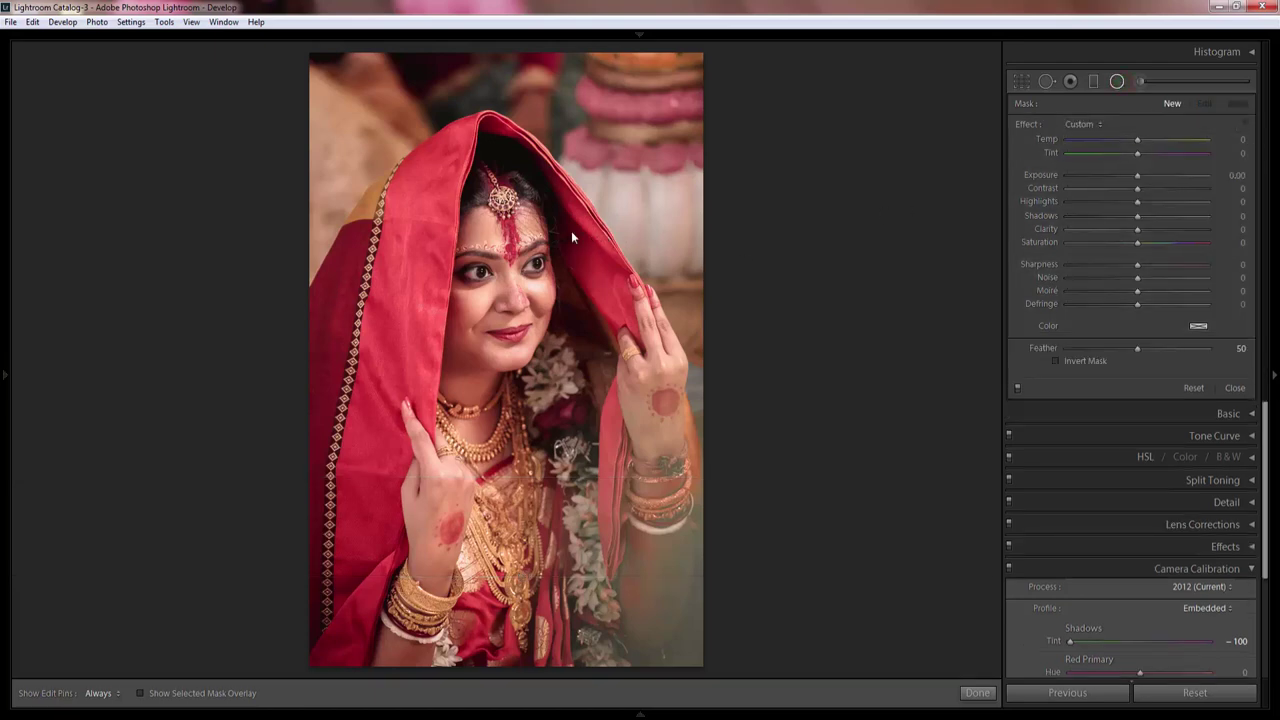
{"action": "left_click_drag", "start_coordinate": [432, 190], "coordinate": [589, 336]}
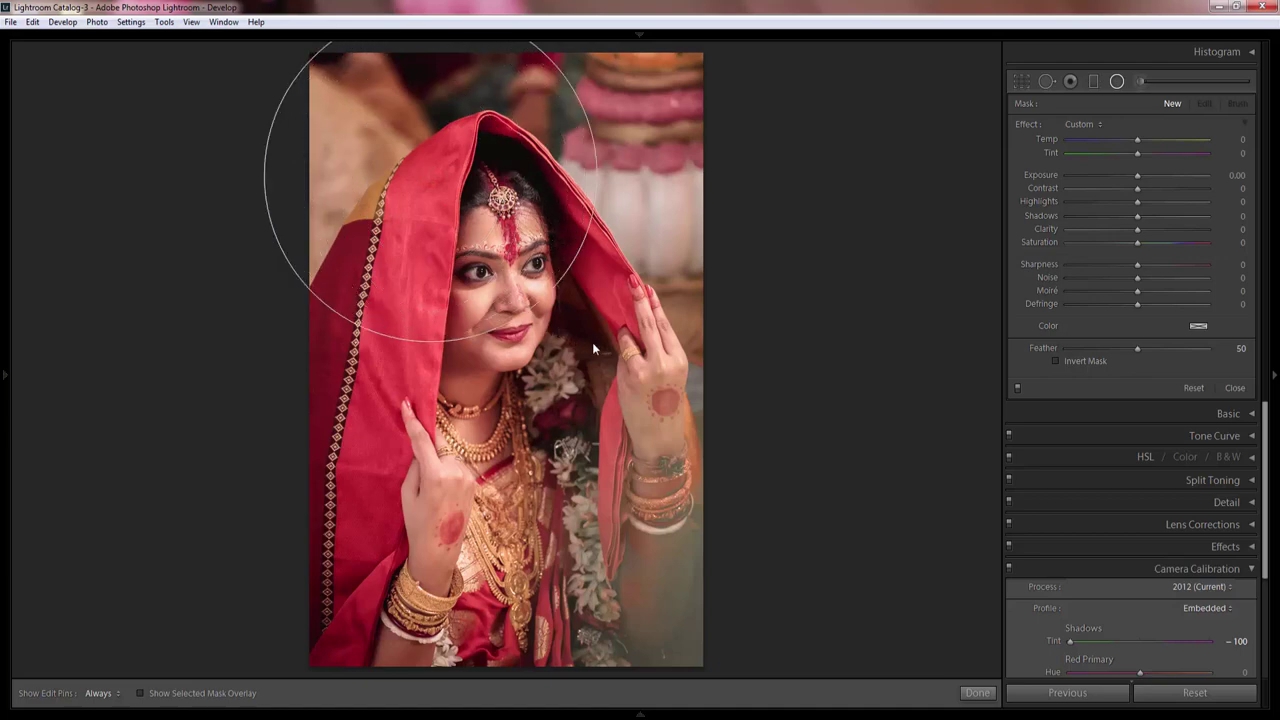
{"action": "left_click_drag", "start_coordinate": [589, 343], "coordinate": [594, 352]}
{"action": "left_click_drag", "start_coordinate": [429, 176], "coordinate": [487, 268]}
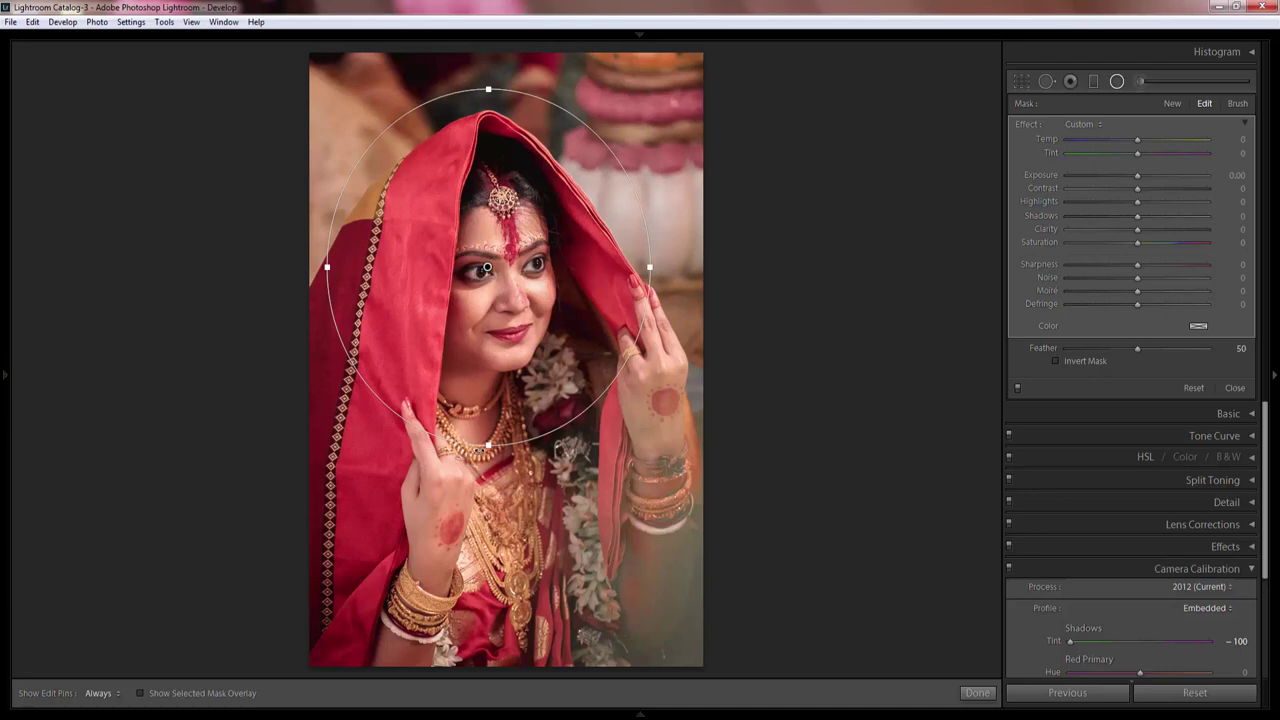
{"action": "left_click_drag", "start_coordinate": [488, 444], "coordinate": [519, 455]}
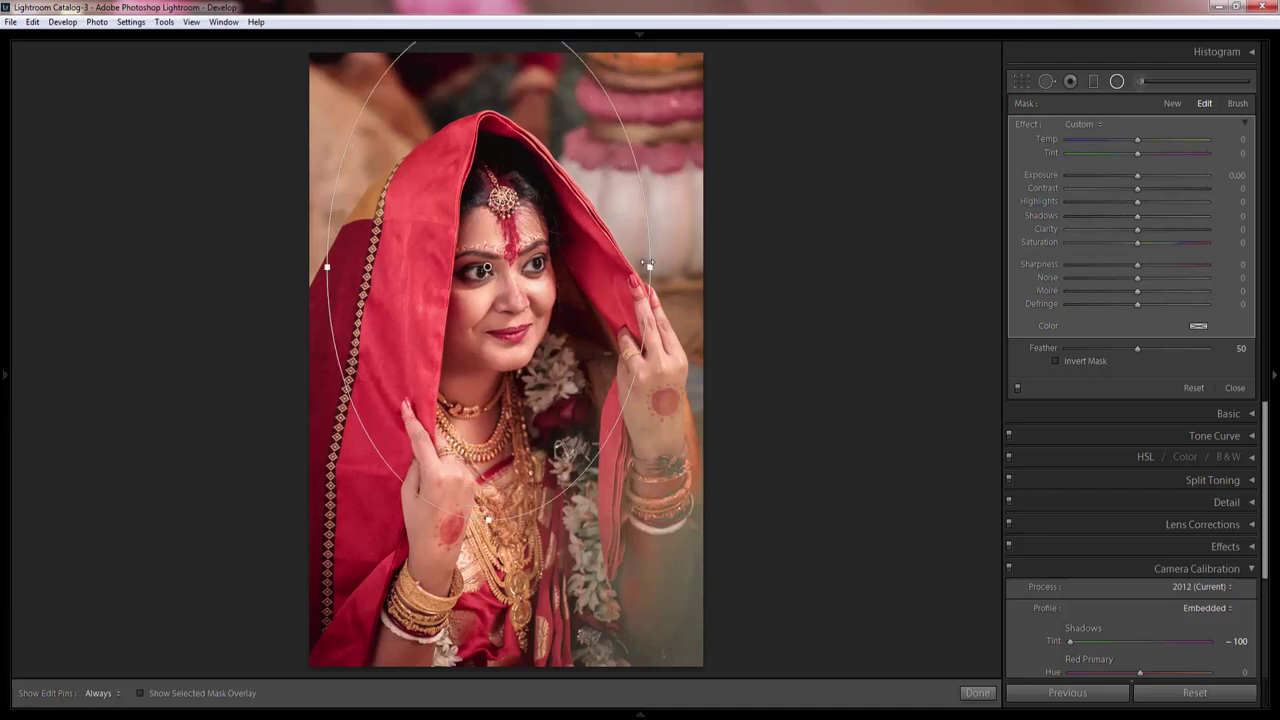
{"action": "left_click_drag", "start_coordinate": [648, 262], "coordinate": [664, 262]}
{"action": "left_click_drag", "start_coordinate": [593, 295], "coordinate": [611, 293]}
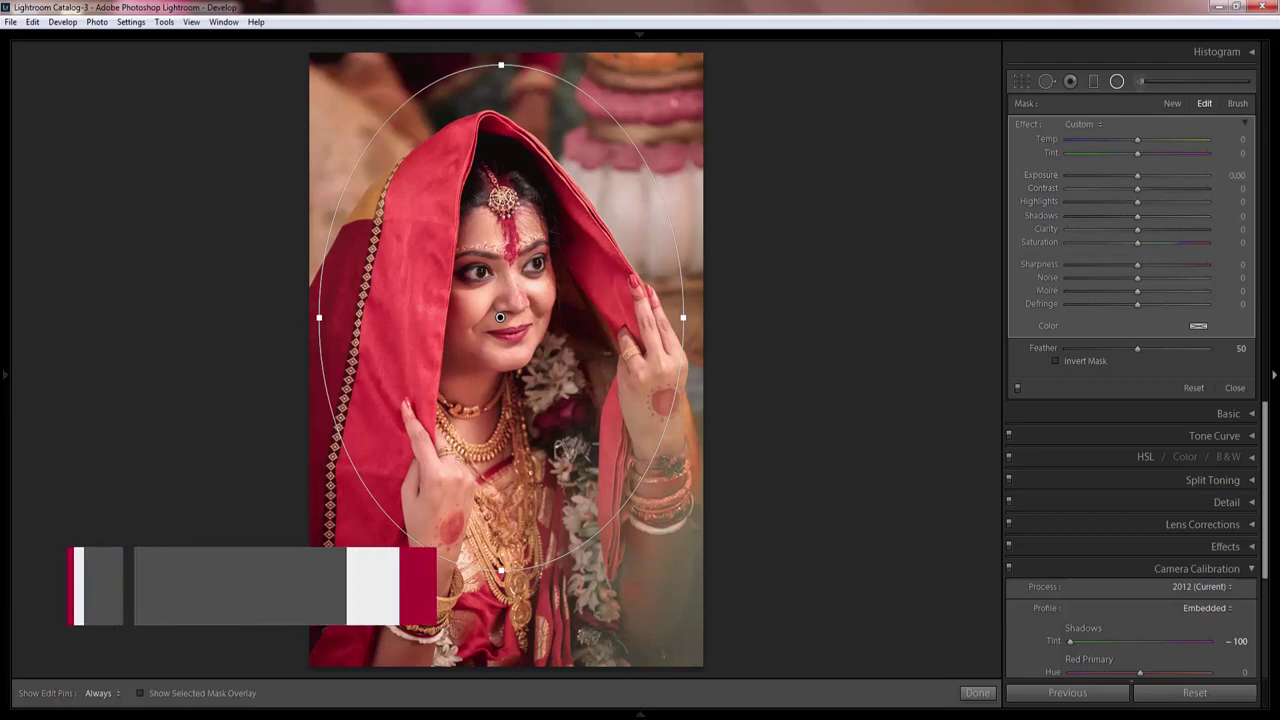
Invert the filter's mask and set Contrast -20, Highlights 14 and Shadows -9.
{"action": "left_click_drag", "start_coordinate": [1135, 207], "coordinate": [1153, 208]}
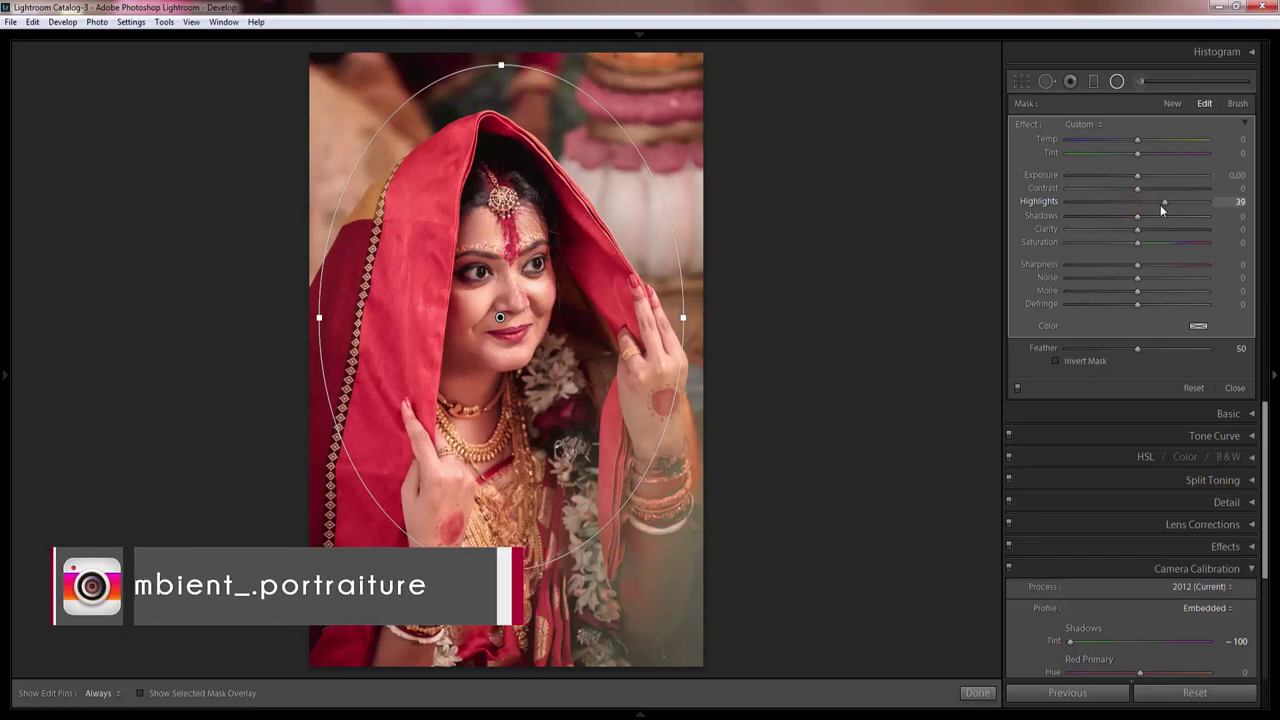
{"action": "left_click_drag", "start_coordinate": [1160, 204], "coordinate": [1163, 204]}
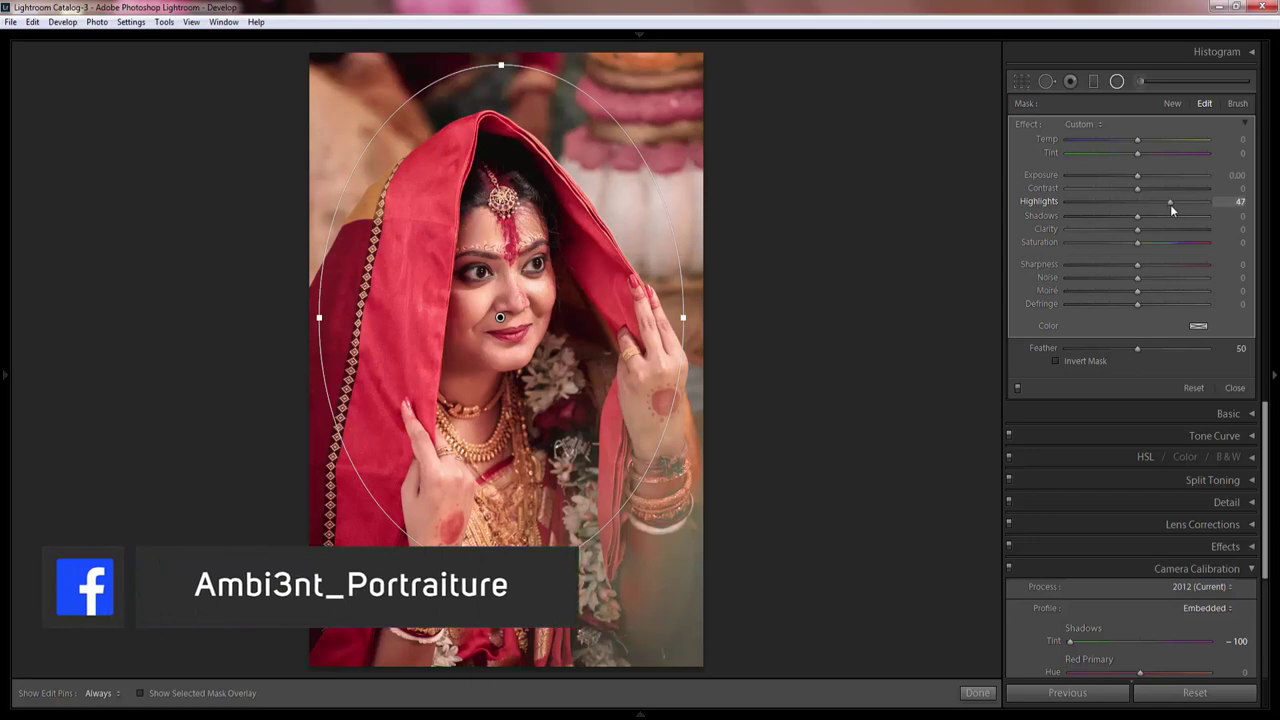
{"action": "left_click_drag", "start_coordinate": [1165, 204], "coordinate": [1124, 190]}
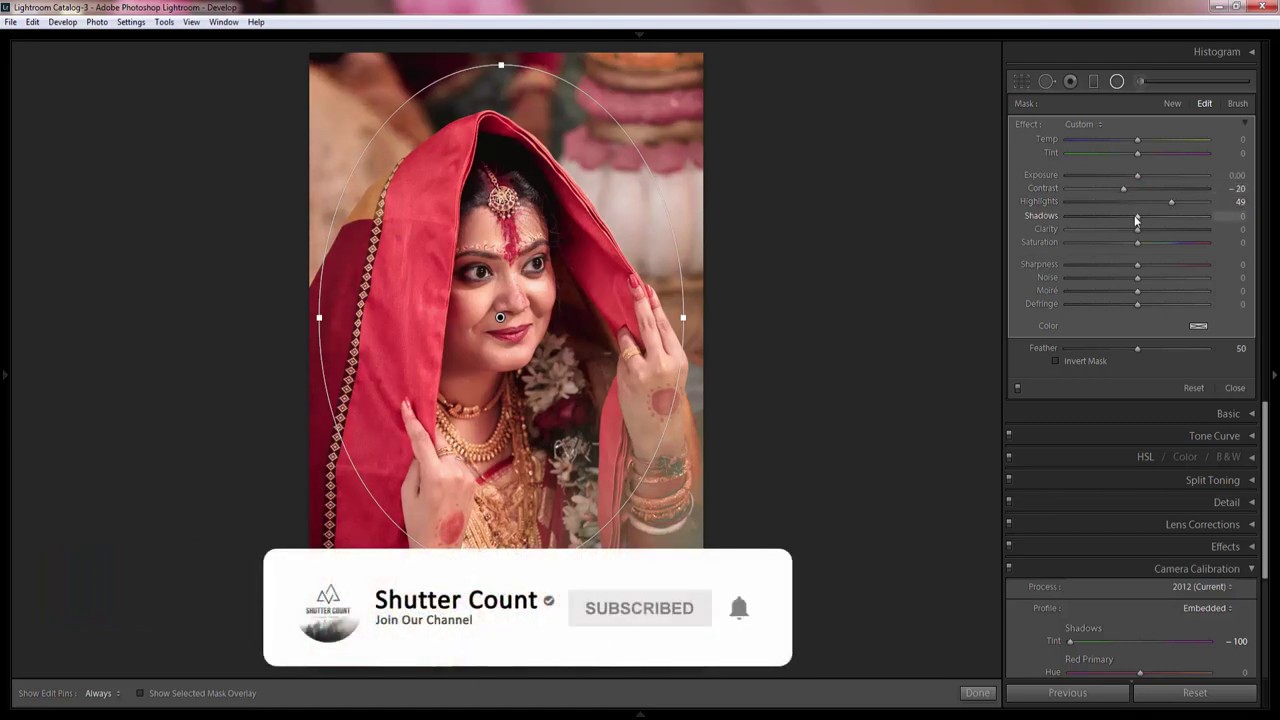
{"action": "left_click_drag", "start_coordinate": [1134, 215], "coordinate": [1127, 214]}
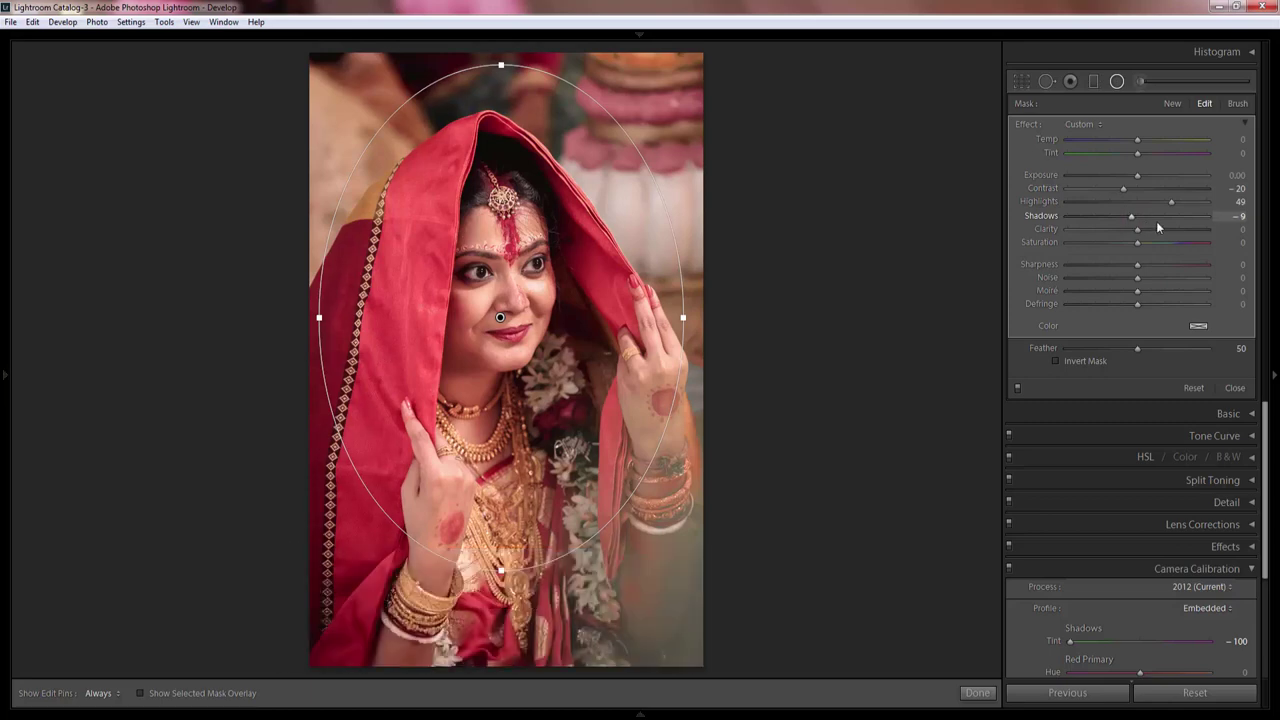
{"action": "left_click", "coordinate": [1067, 365]}
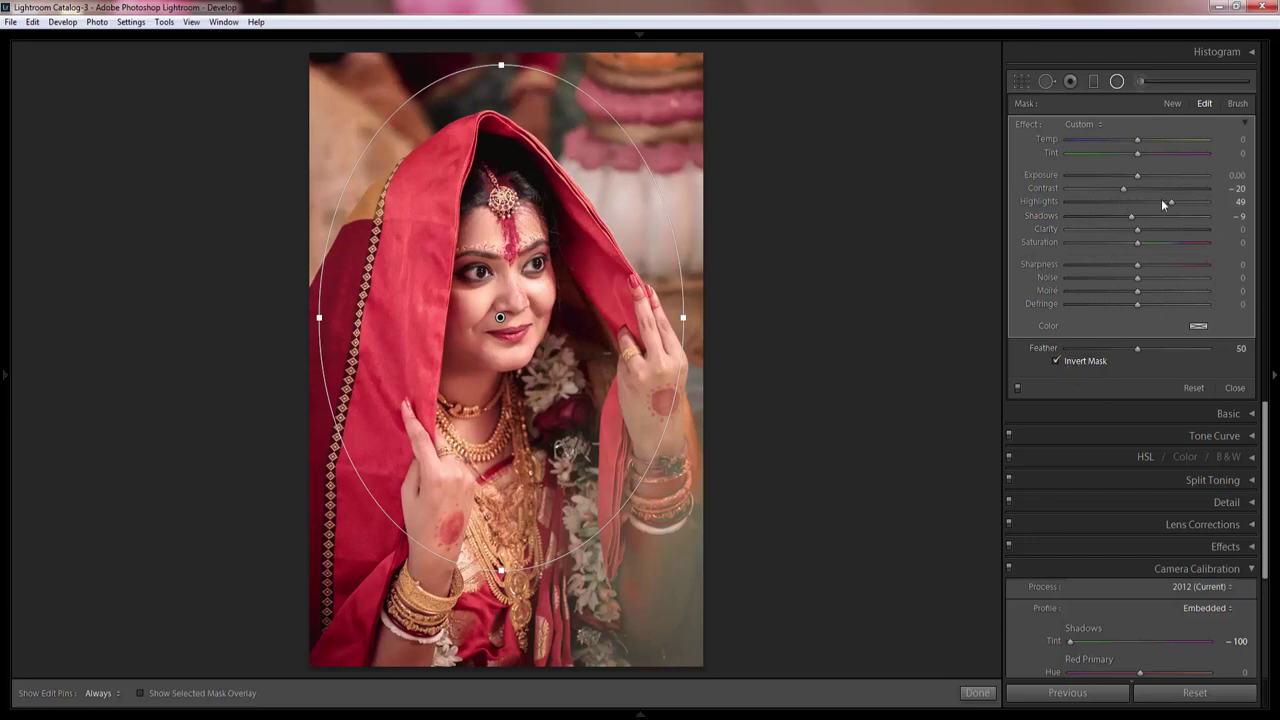
{"action": "mouse_move", "coordinate": [1163, 203]}
{"action": "left_mouse_down"}
{"action": "mouse_move", "coordinate": [1133, 207]}
{"action": "mouse_move", "coordinate": [1145, 207]}
{"action": "left_mouse_up"}
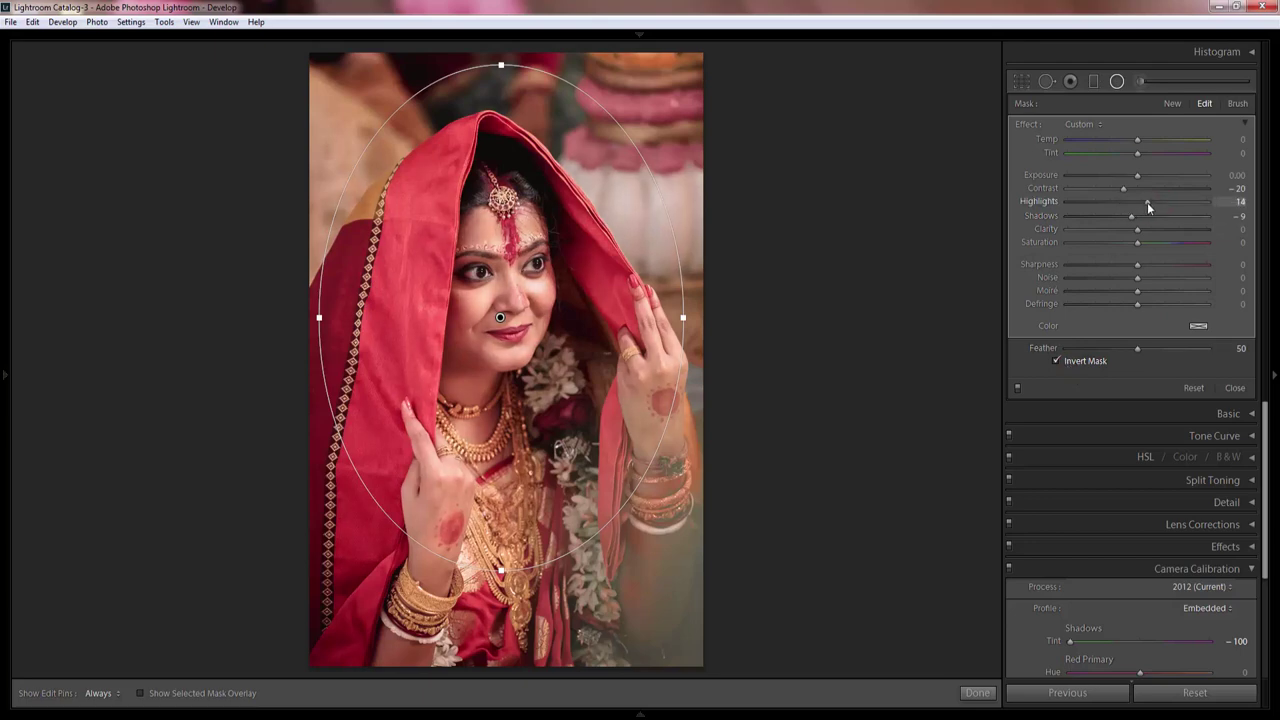
{"action": "left_click", "coordinate": [1117, 81]}
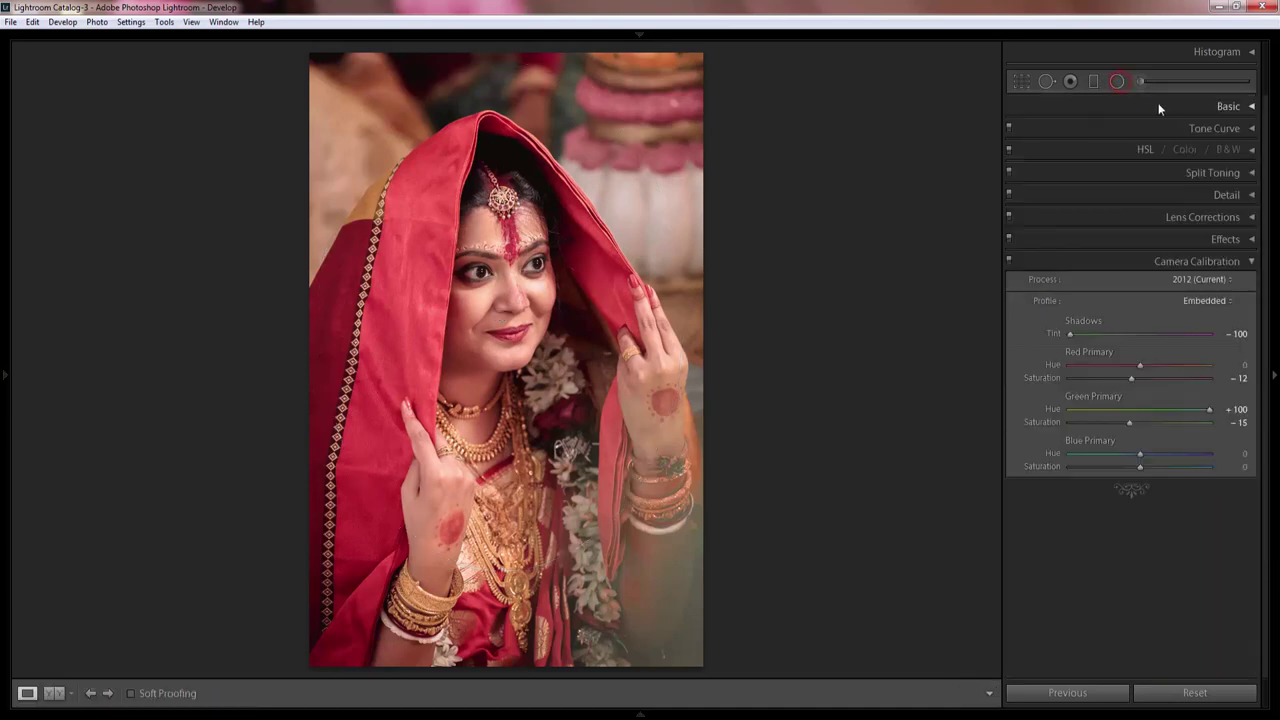
Draw a new radial filter ellipse and fit it around the bride's face.
{"action": "left_click", "coordinate": [1117, 81]}
{"action": "left_click_drag", "start_coordinate": [406, 126], "coordinate": [579, 335]}
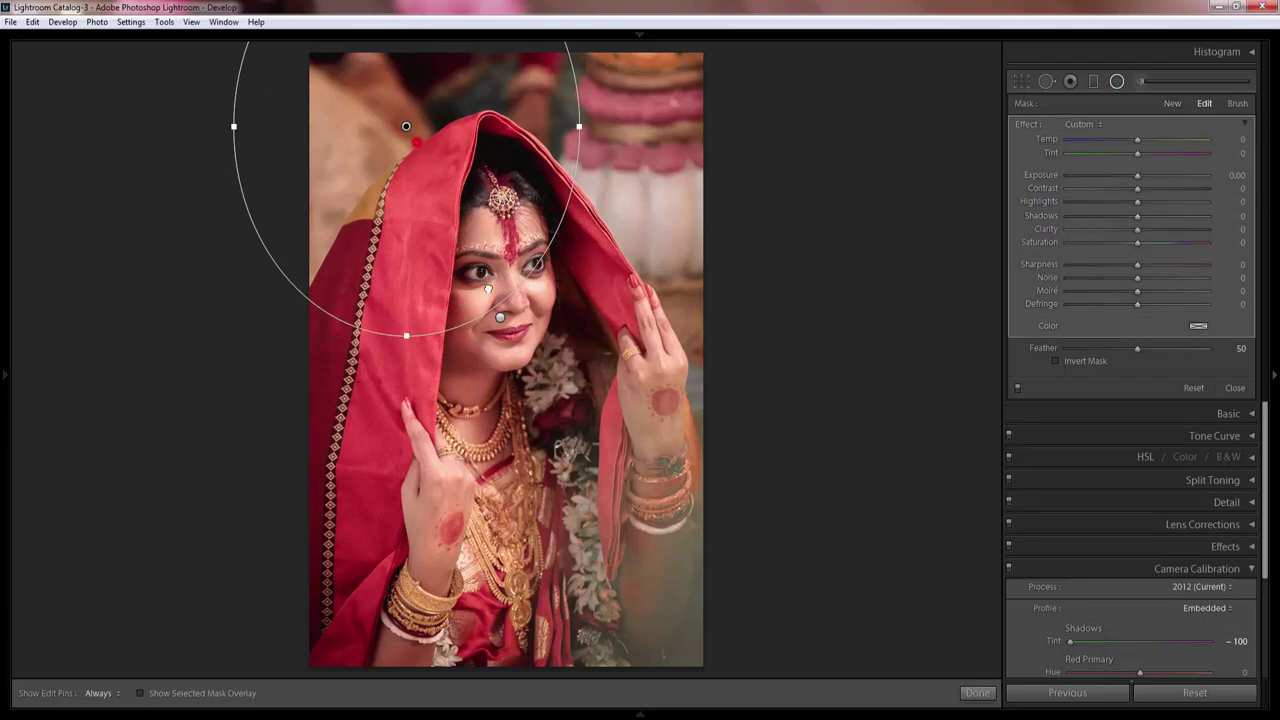
{"action": "mouse_move", "coordinate": [415, 141]}
{"action": "left_mouse_down"}
{"action": "mouse_move", "coordinate": [508, 344]}
{"action": "mouse_move", "coordinate": [501, 317]}
{"action": "left_mouse_up"}
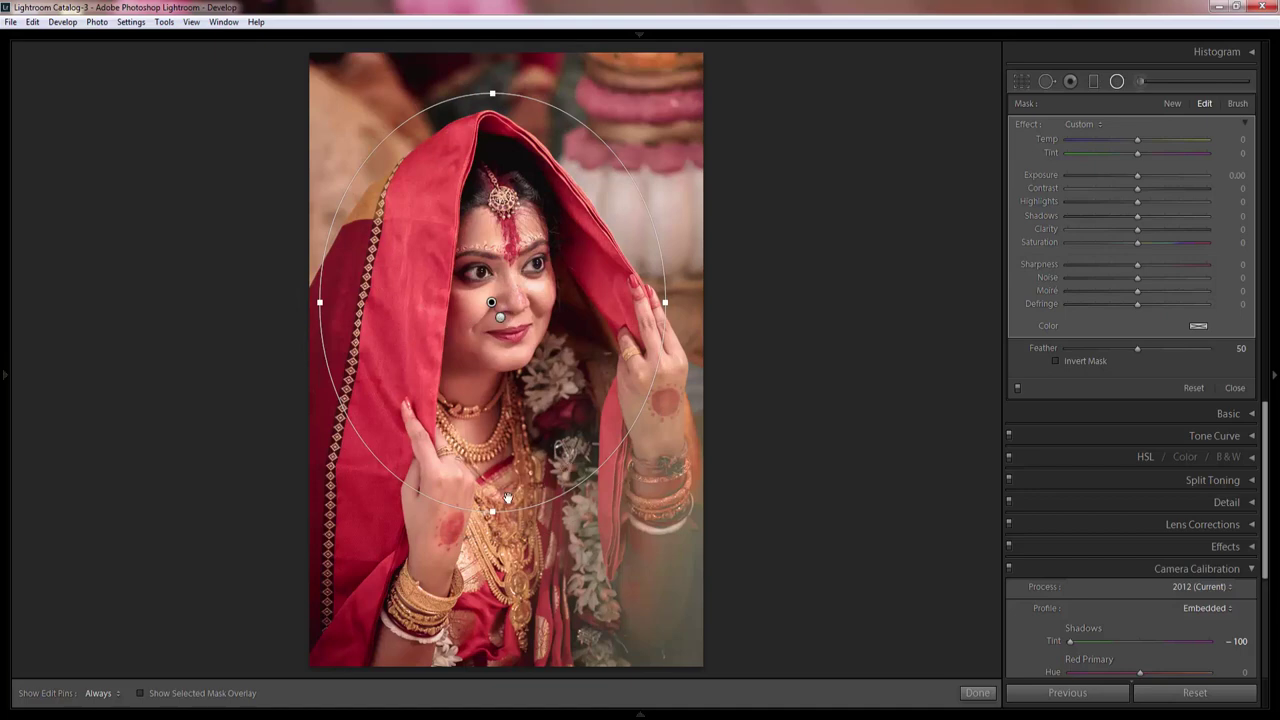
{"action": "left_click_drag", "start_coordinate": [492, 511], "coordinate": [492, 521]}
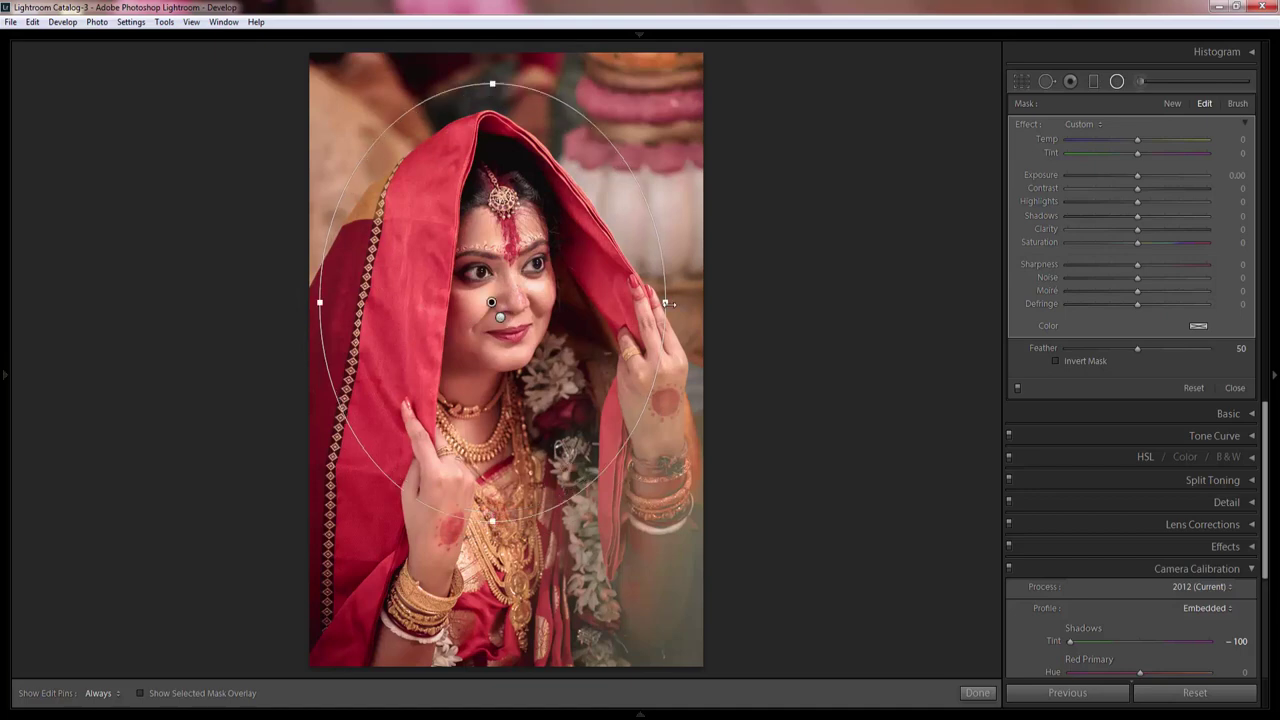
{"action": "left_click_drag", "start_coordinate": [674, 303], "coordinate": [683, 303]}
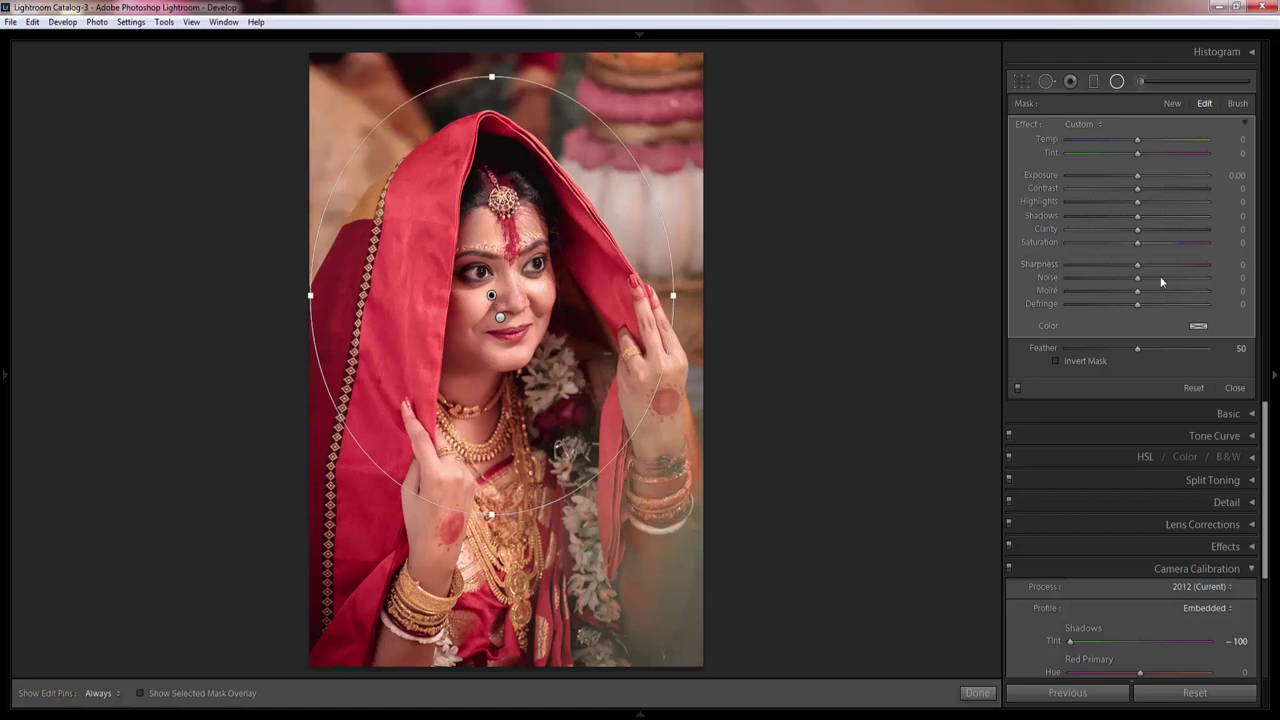
Set the second filter to Exposure -0.72, Highlights 51 and Shadows 38.
{"action": "left_click_drag", "start_coordinate": [1138, 177], "coordinate": [1124, 174]}
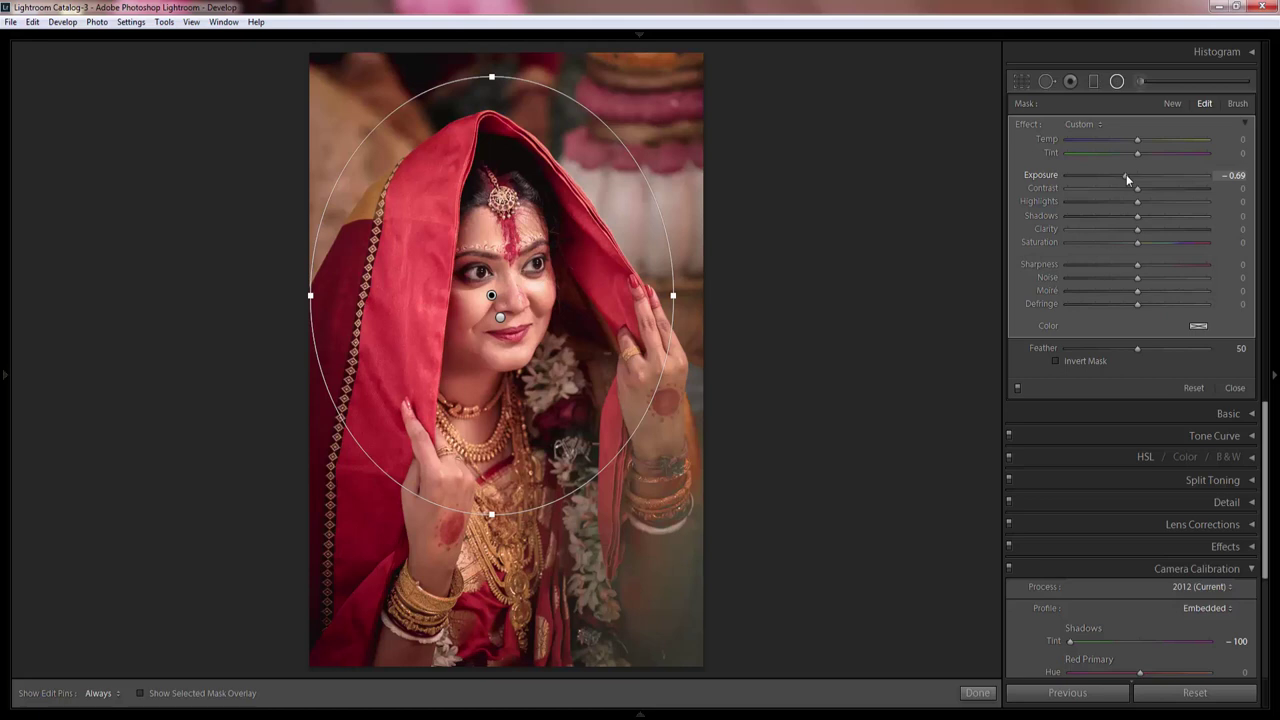
{"action": "left_click_drag", "start_coordinate": [1126, 174], "coordinate": [1124, 175]}
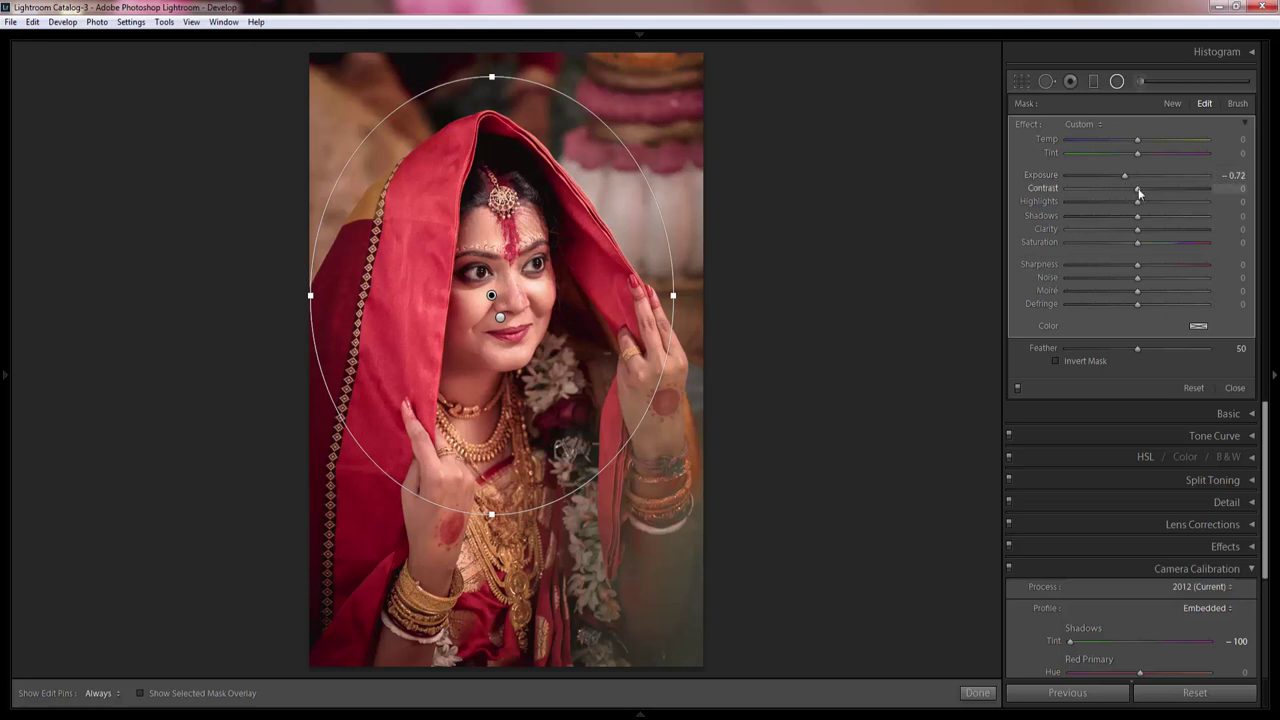
{"action": "mouse_move", "coordinate": [1137, 201]}
{"action": "left_mouse_down"}
{"action": "mouse_move", "coordinate": [1173, 199]}
{"action": "mouse_move", "coordinate": [1165, 218]}
{"action": "left_mouse_up"}
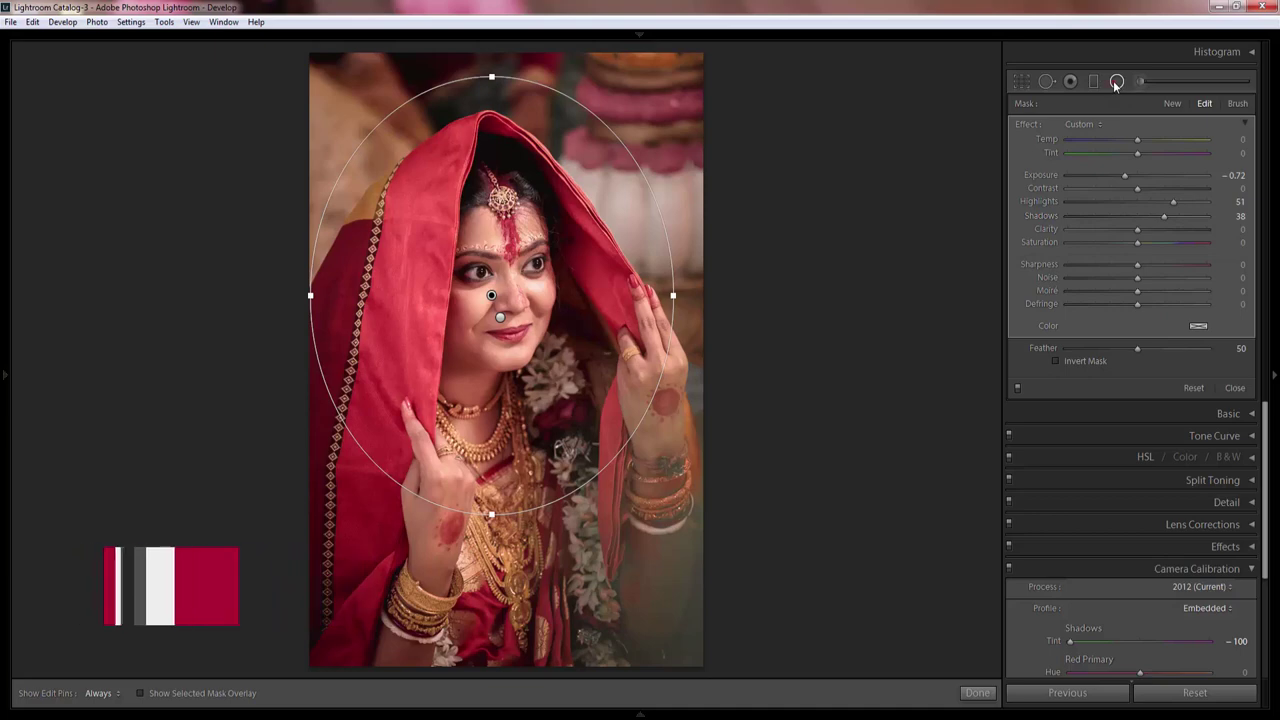
{"action": "left_click", "coordinate": [1116, 82]}
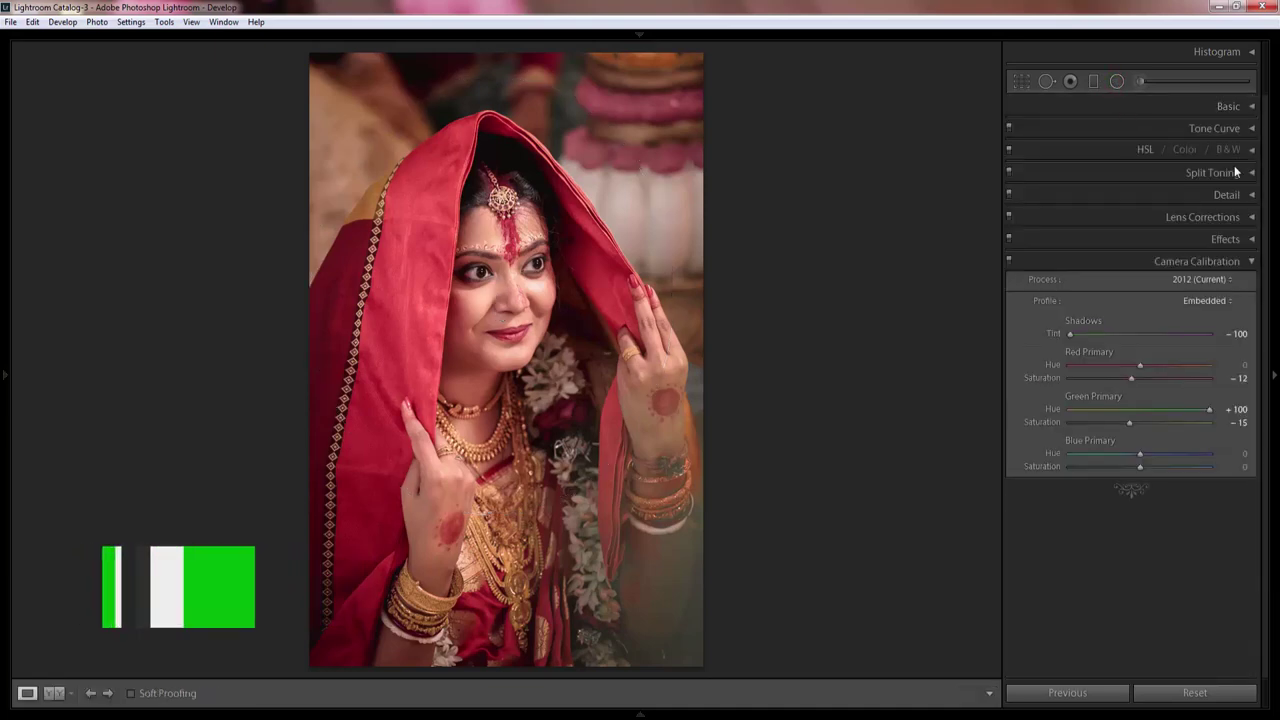
Slightly nudge the tone curve's lower, middle and upper points to refine contrast.
{"action": "left_click", "coordinate": [1249, 262]}
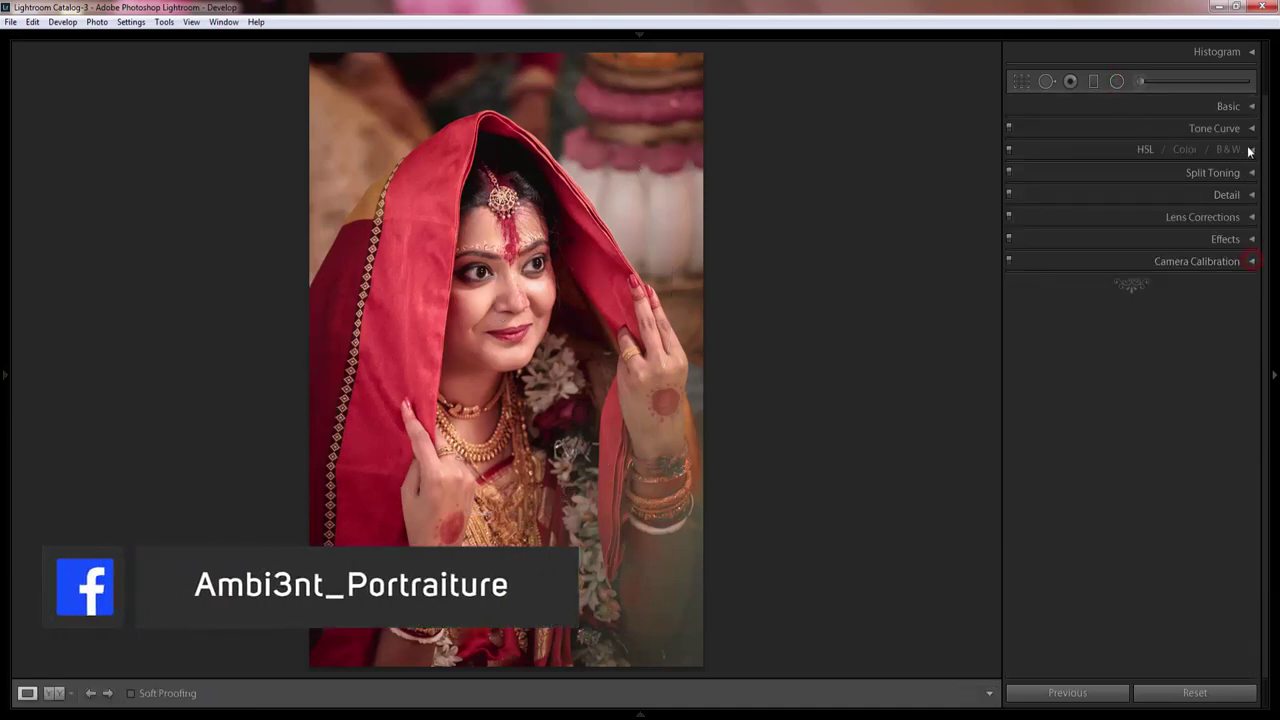
{"action": "left_click", "coordinate": [1249, 128]}
{"action": "left_click_drag", "start_coordinate": [1105, 243], "coordinate": [1107, 240]}
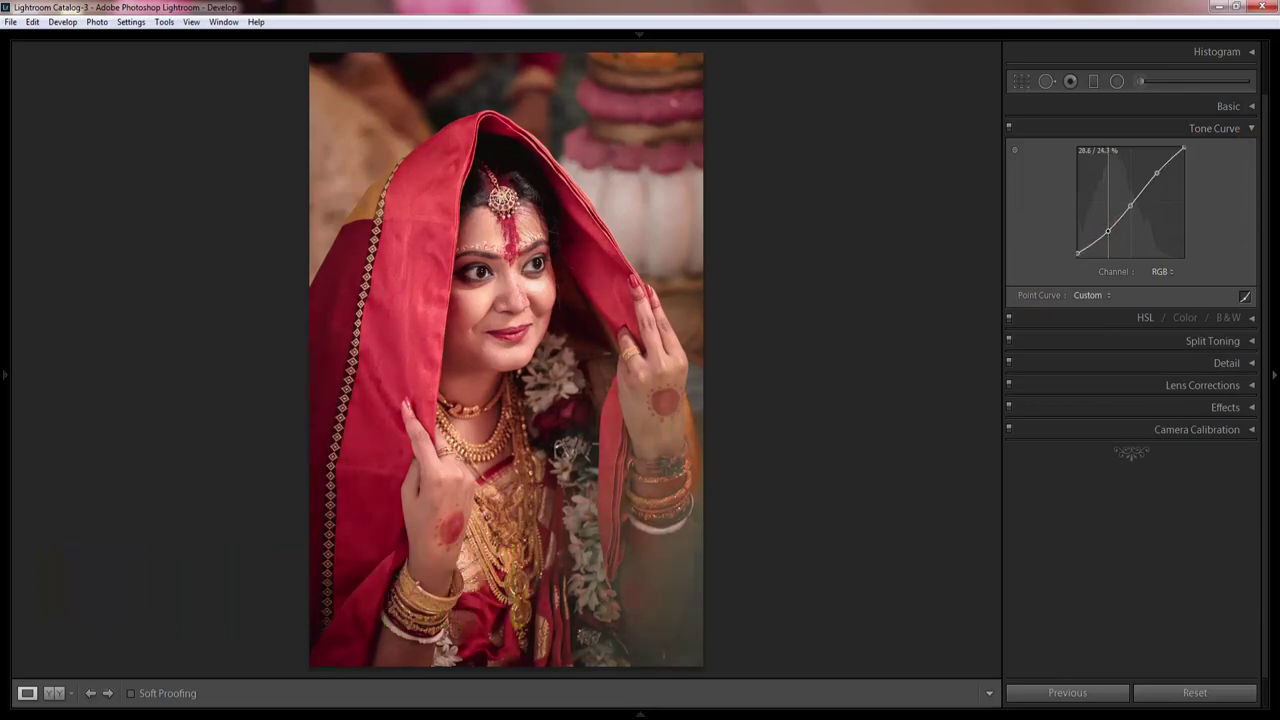
{"action": "left_click_drag", "start_coordinate": [1130, 205], "coordinate": [1129, 207]}
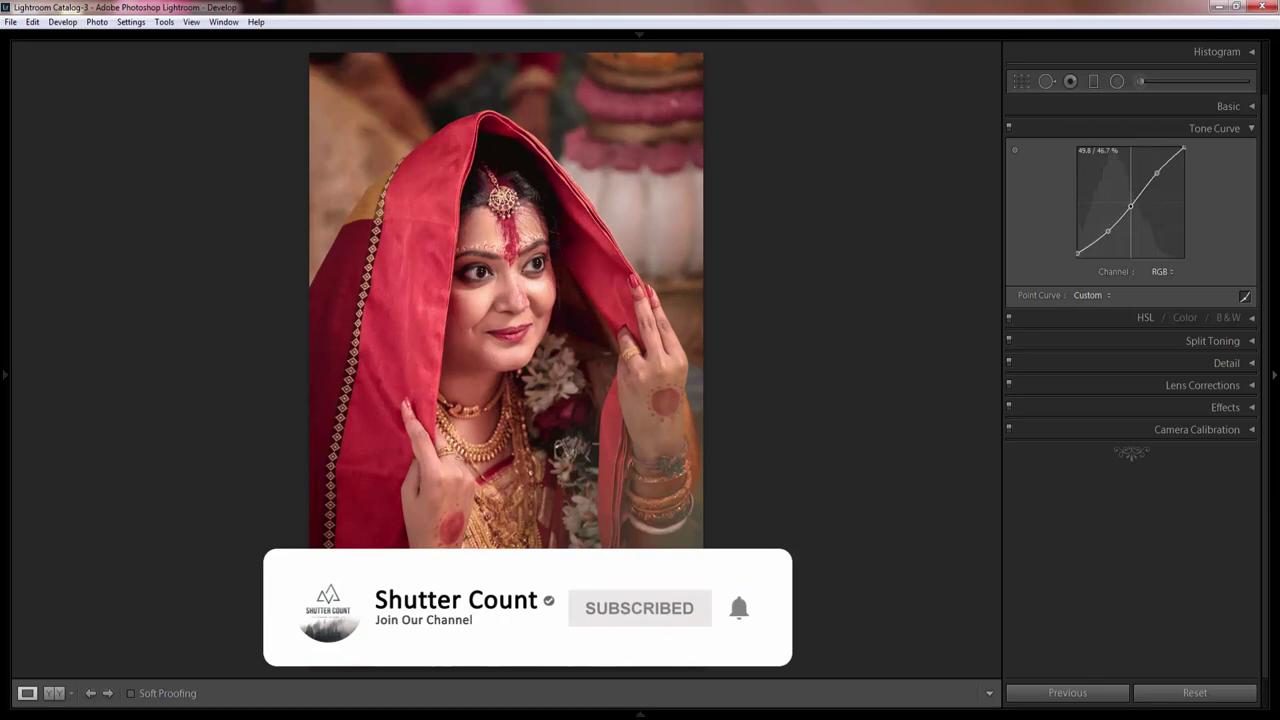
{"action": "left_click_drag", "start_coordinate": [1130, 206], "coordinate": [1131, 206]}
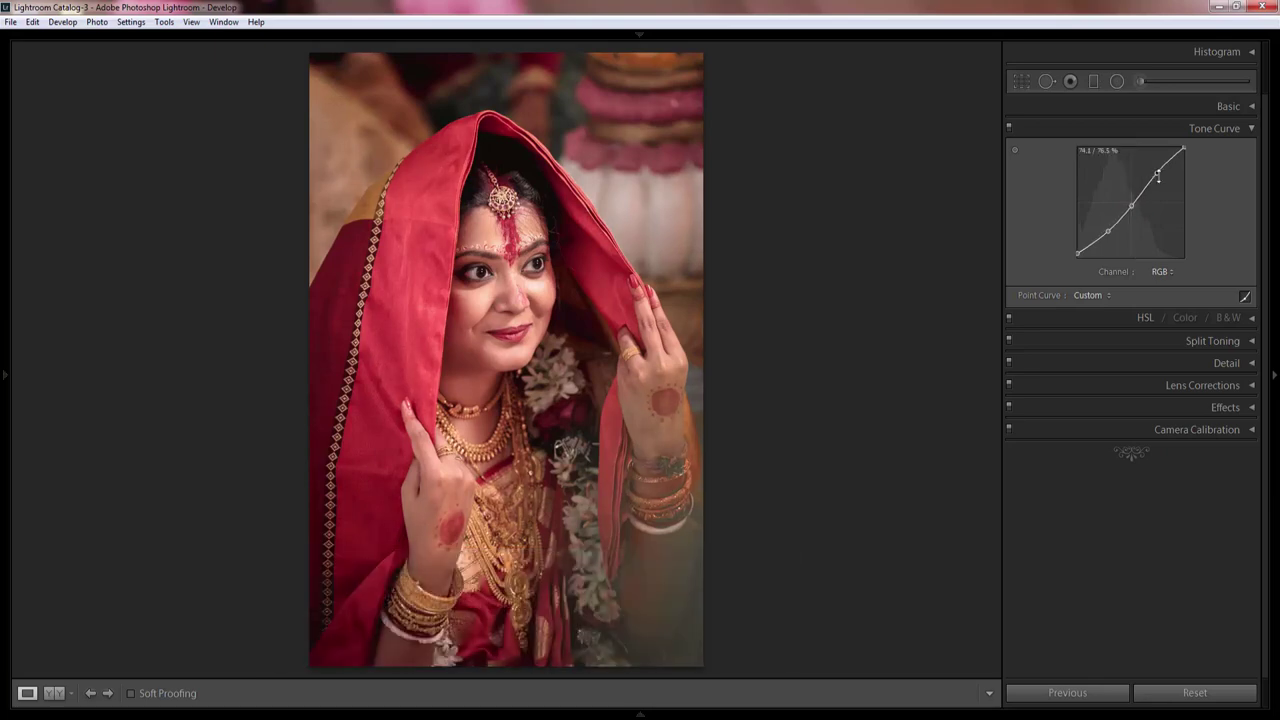
{"action": "left_click_drag", "start_coordinate": [1157, 172], "coordinate": [1157, 173]}
{"action": "left_click", "coordinate": [1108, 232]}
{"action": "left_click_drag", "start_coordinate": [1108, 232], "coordinate": [1107, 233]}
In the Basic panel, lower Shadows to -6, raise Clarity to +30, then collapse the panels.
{"action": "left_click", "coordinate": [1248, 105]}
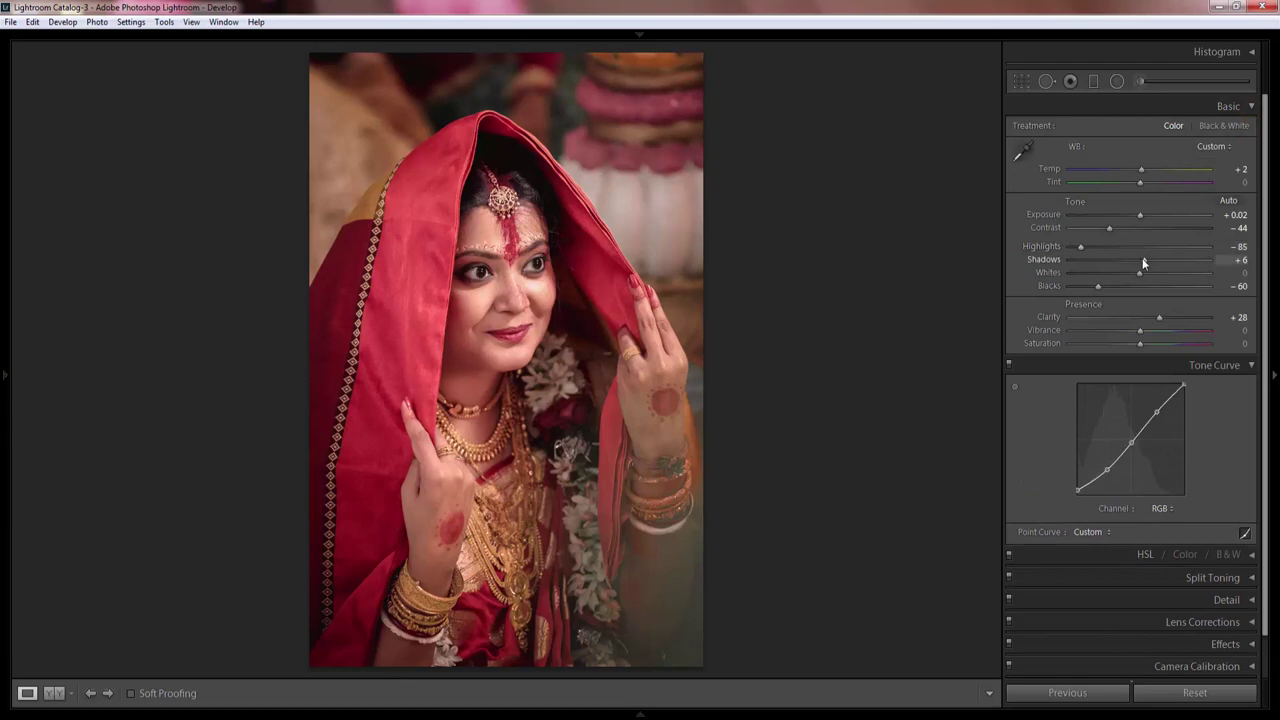
{"action": "mouse_move", "coordinate": [1150, 258]}
{"action": "left_mouse_down"}
{"action": "mouse_move", "coordinate": [1136, 263]}
{"action": "mouse_move", "coordinate": [1144, 274]}
{"action": "left_mouse_up"}
{"action": "left_click_drag", "start_coordinate": [1160, 317], "coordinate": [1164, 318]}
{"action": "left_click", "coordinate": [1250, 106]}
{"action": "left_click", "coordinate": [1250, 128]}
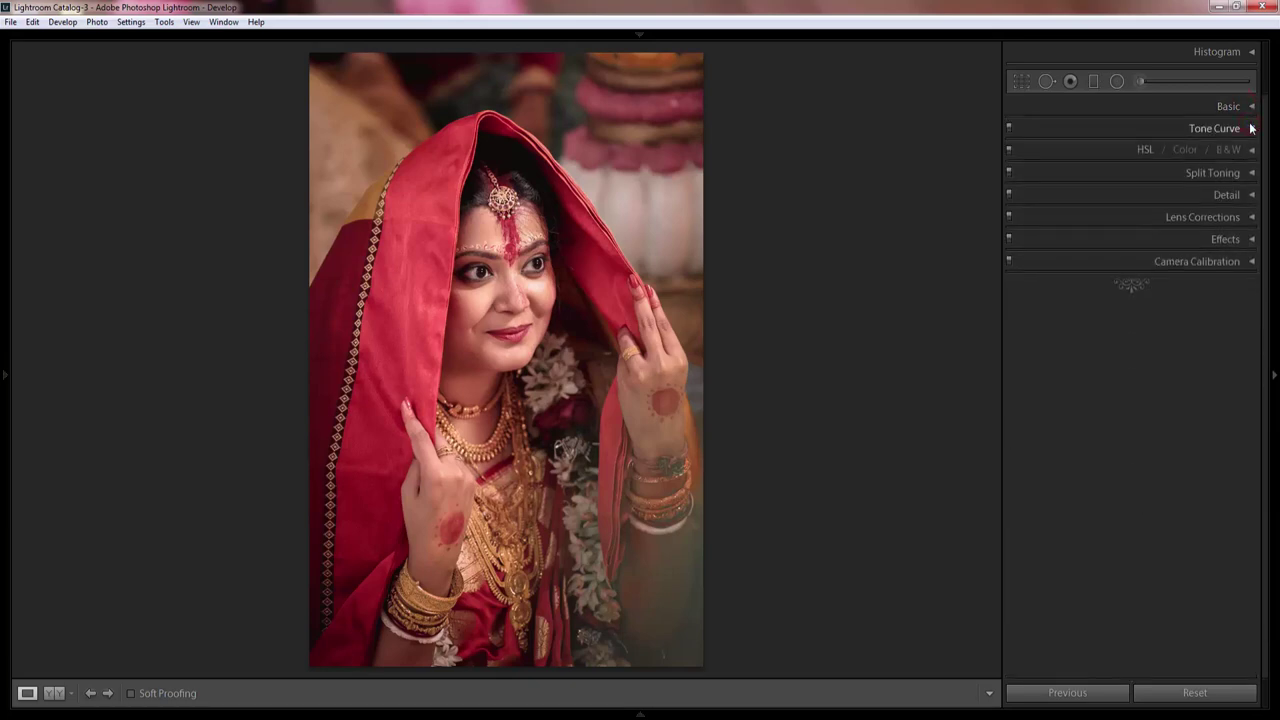
Dim the surroundings and toggle between the original Before view and the edited portrait.
{"action": "key", "text": "l"}
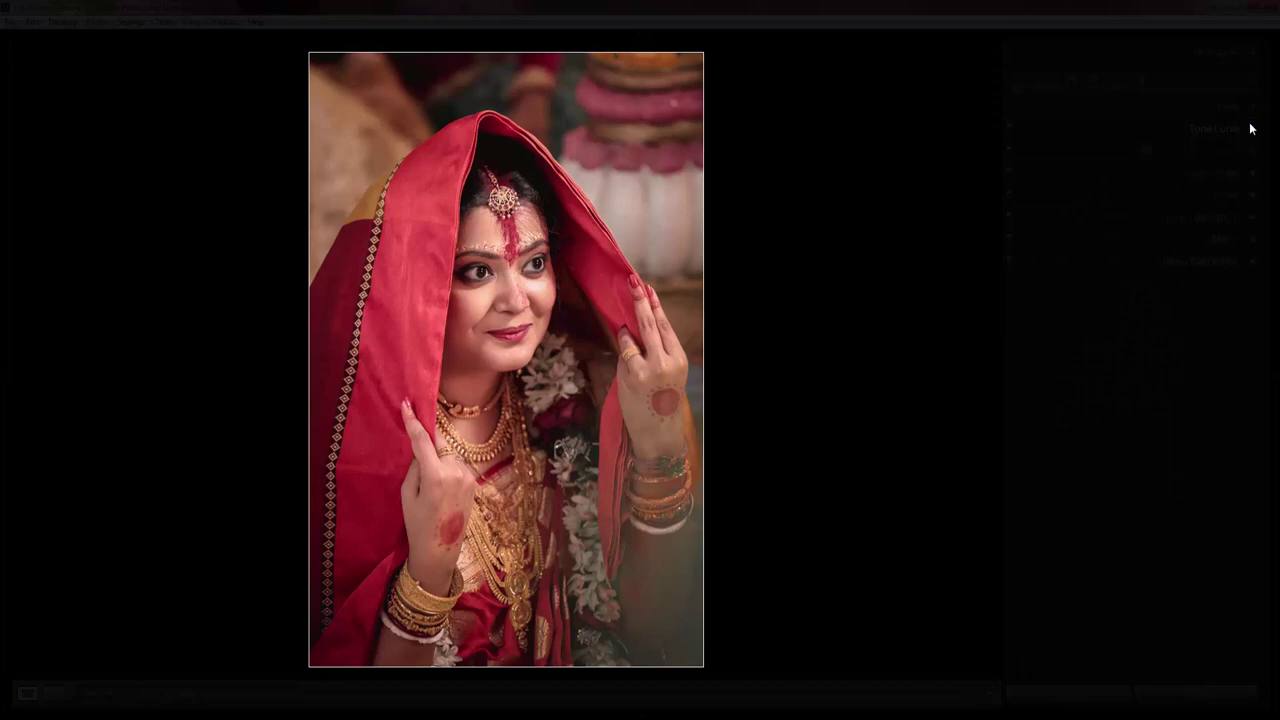
{"action": "key", "text": "backslash"}
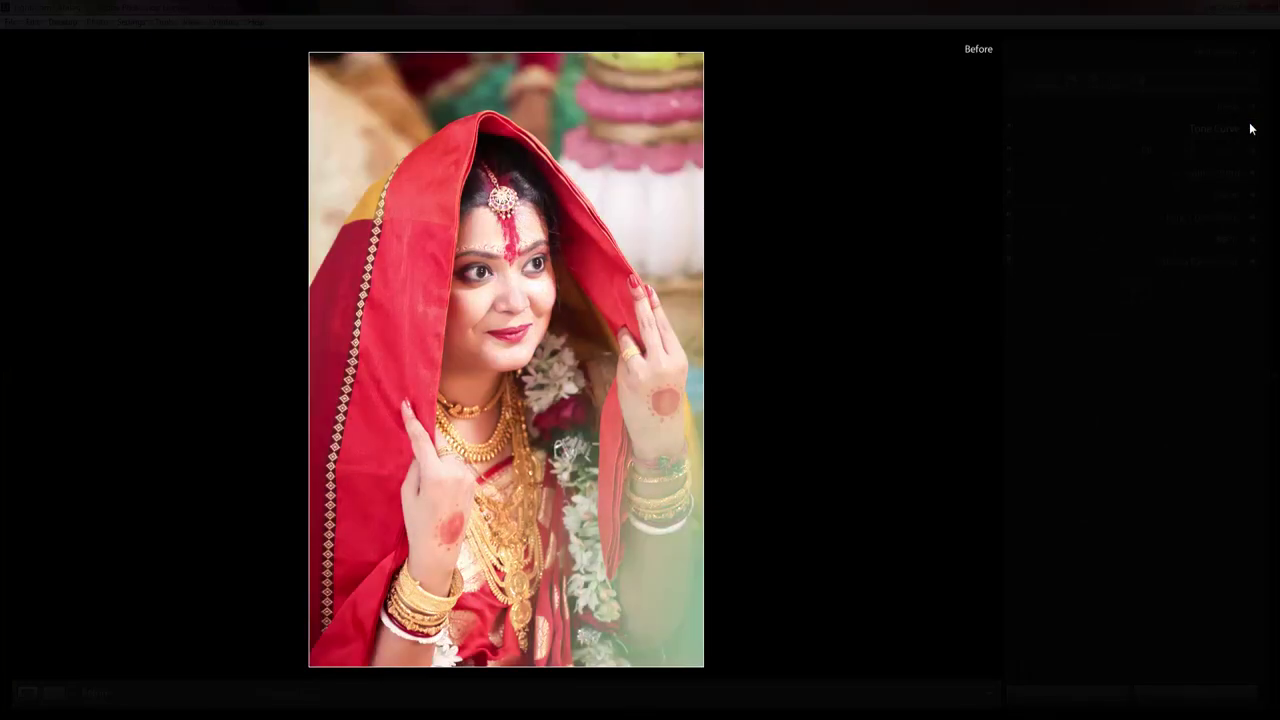
{"action": "key", "text": "backslash"}
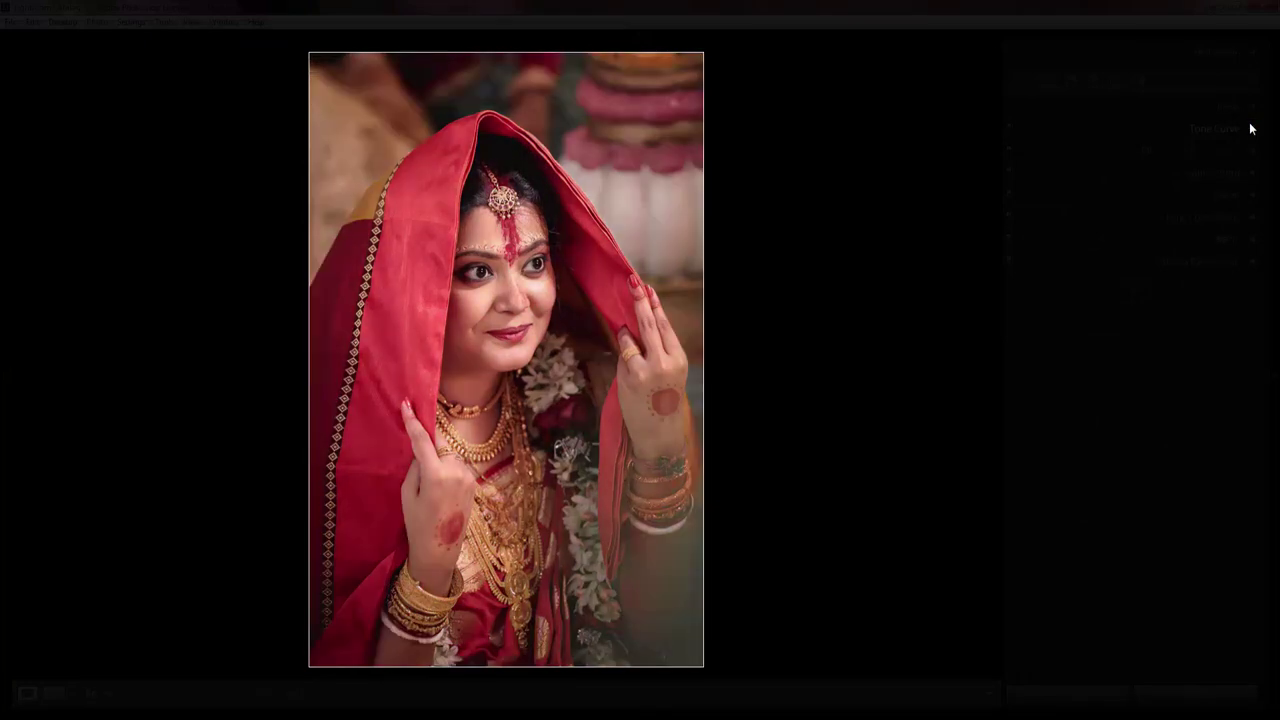